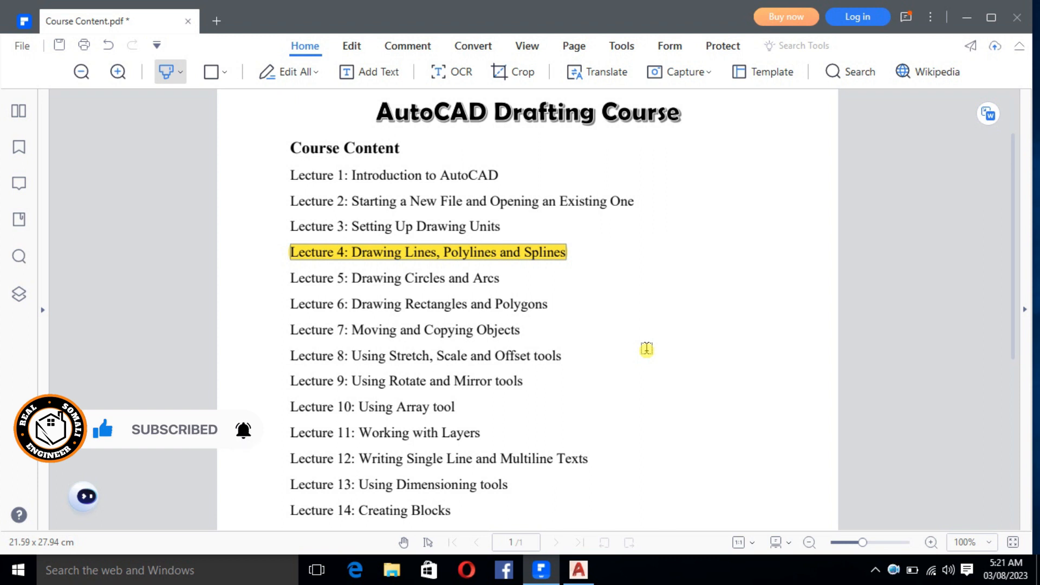
Switch to the AutoCAD drawing
click(579, 569)
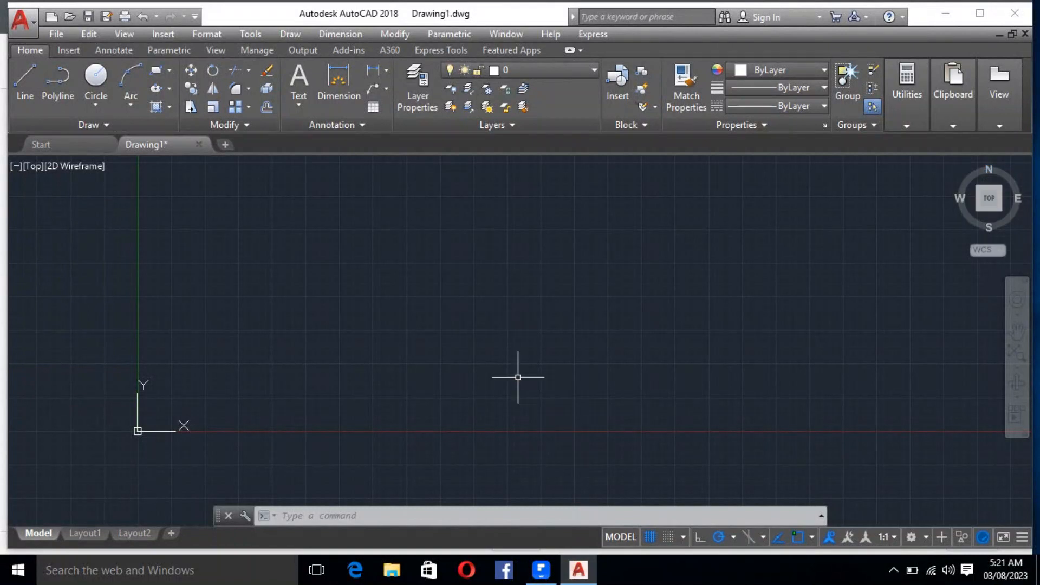
scroll(200, 247, up, 2)
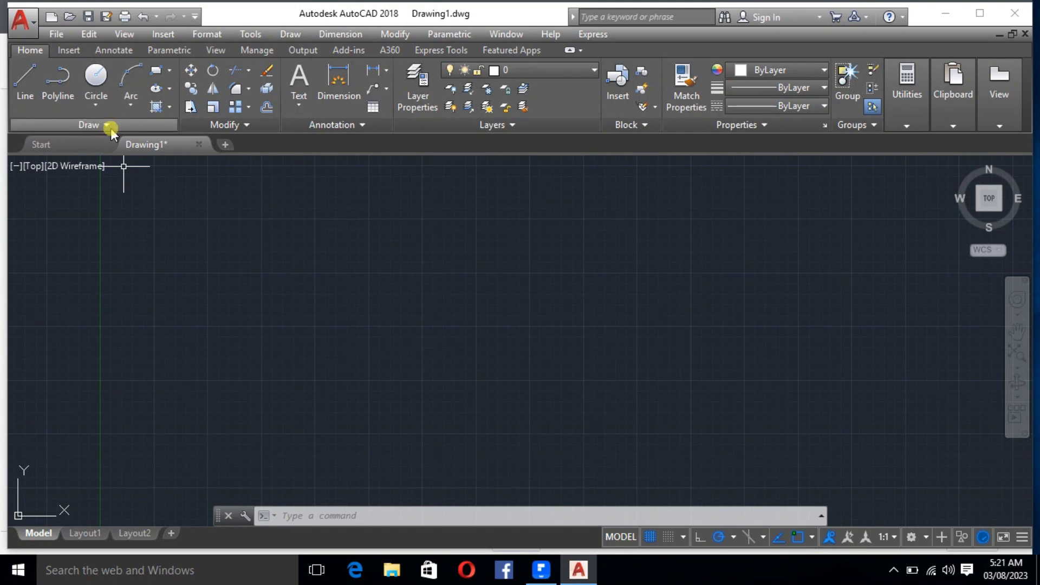
Draw a closed rectangle from line segments, 1000 units wide and 600 units high, starting at its lower-left corner
click(24, 87)
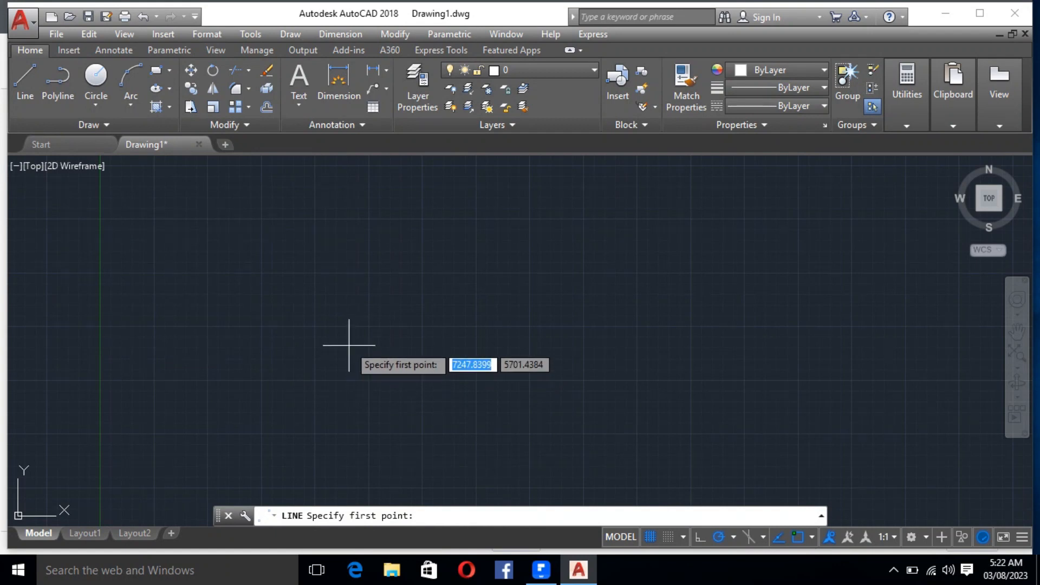
click(346, 327)
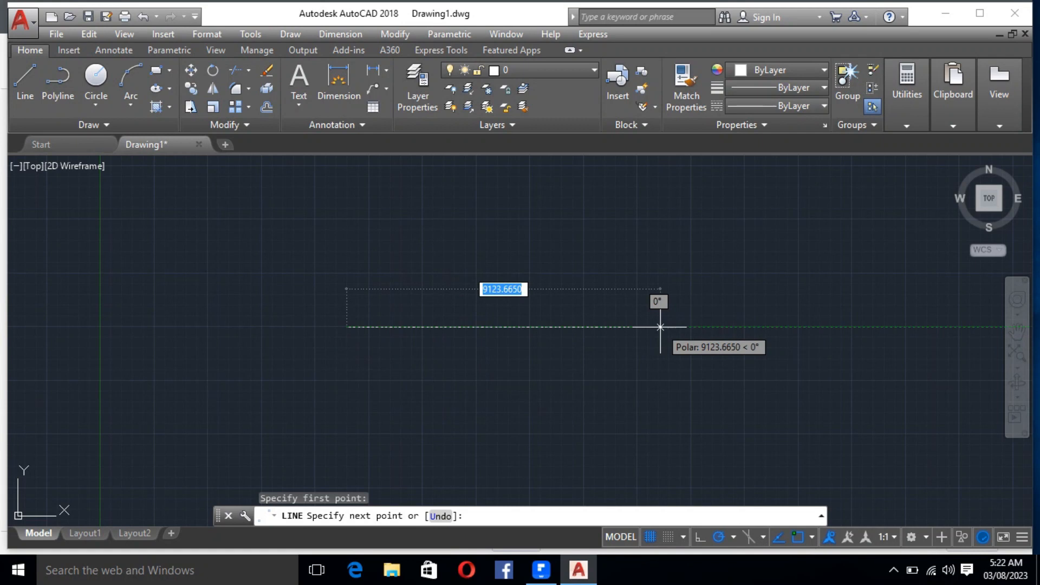
text(1000)
key(Return)
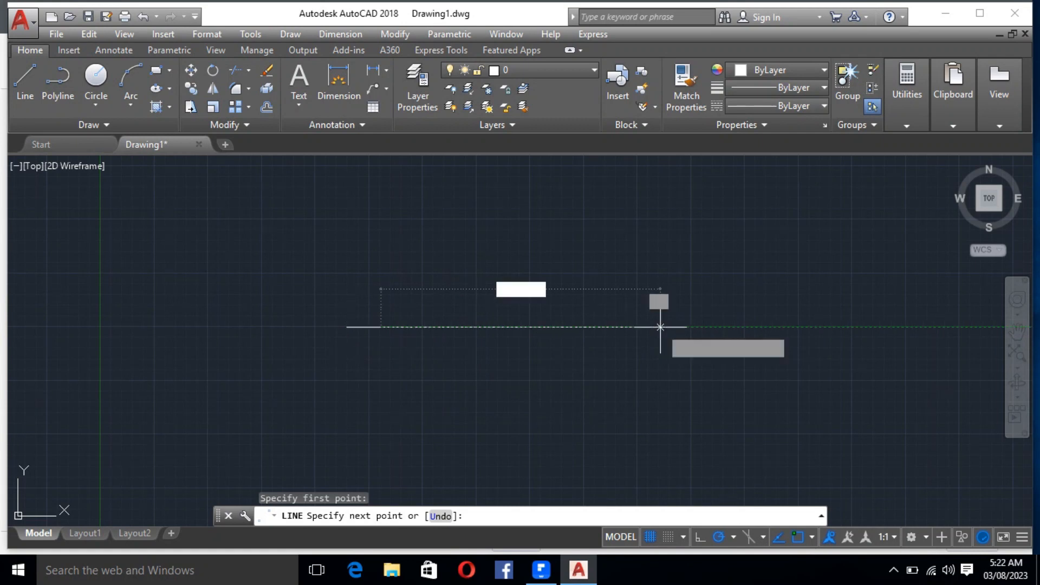
scroll(349, 301, up, 6)
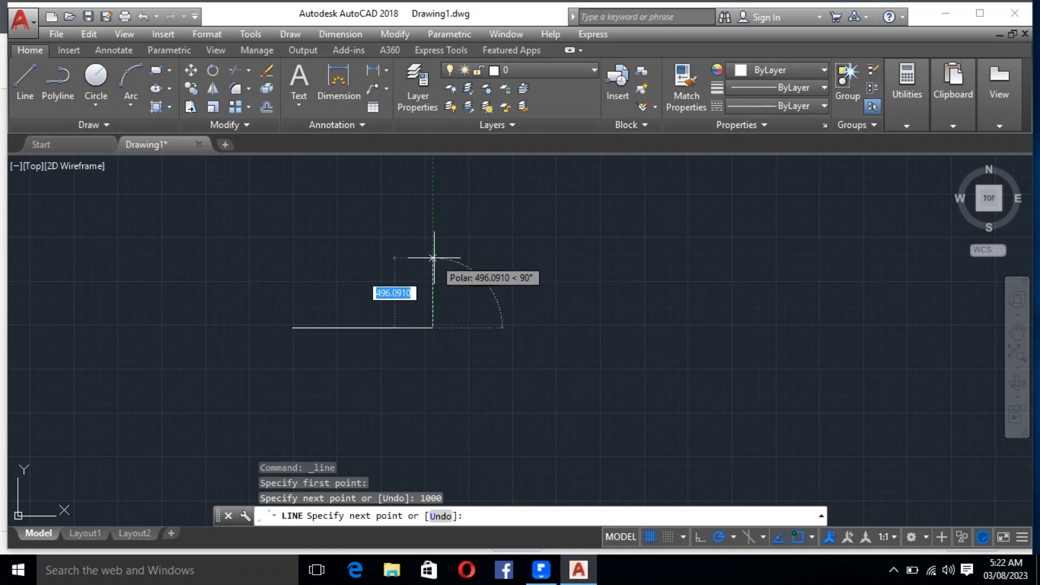
click(434, 259)
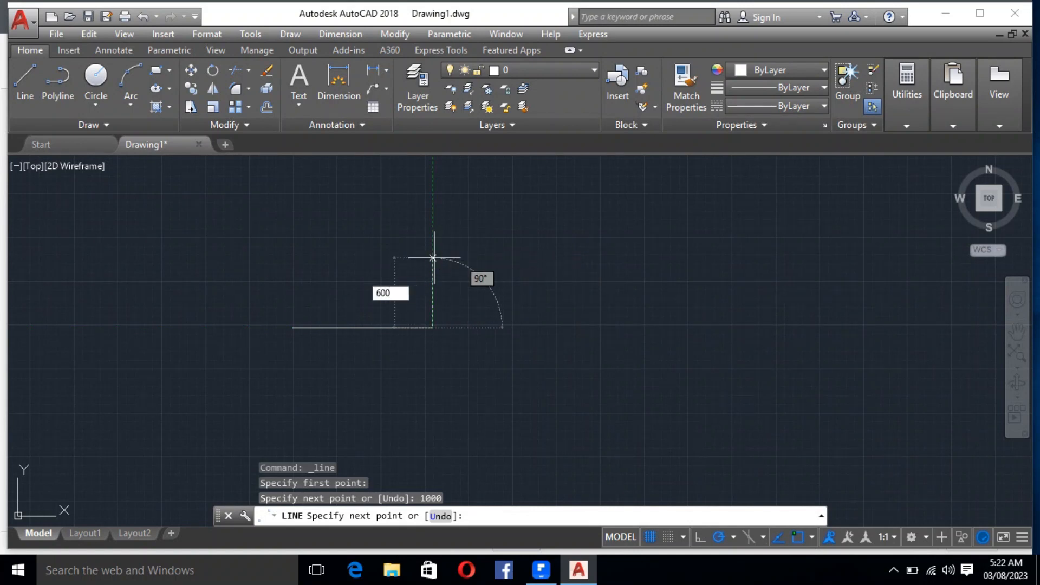
key(Return)
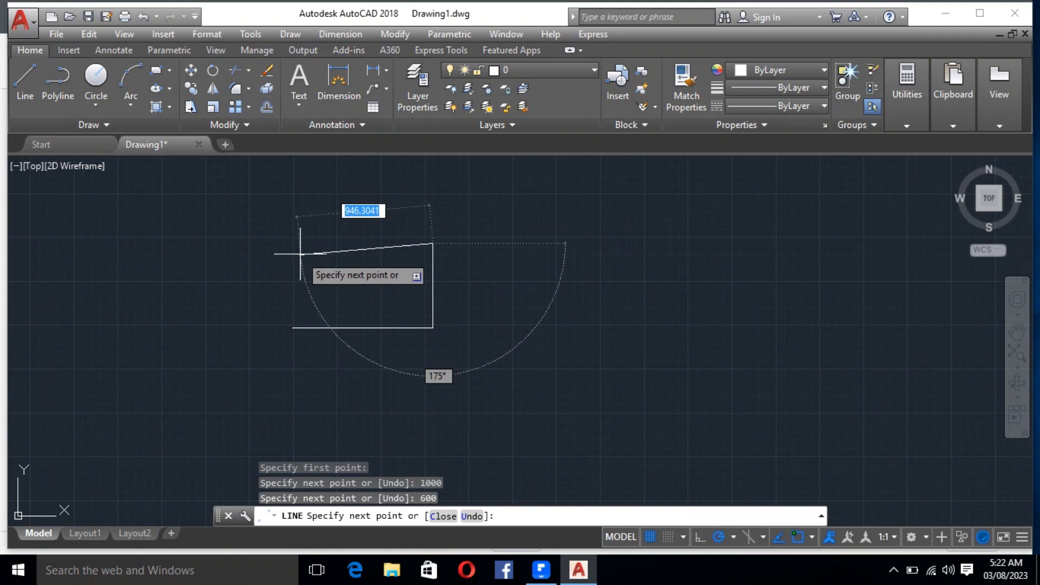
text(1)
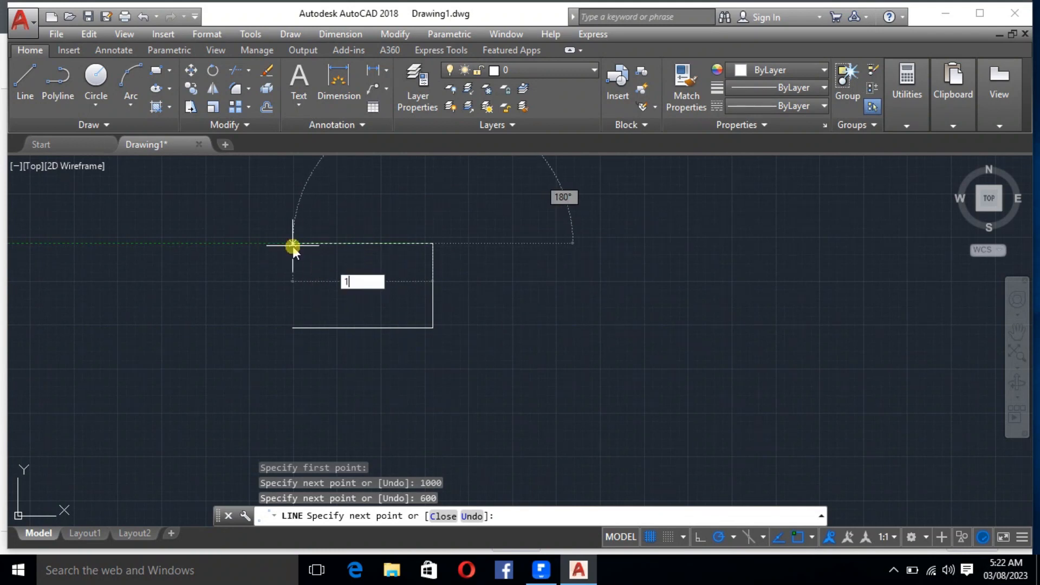
text(000)
key(Return)
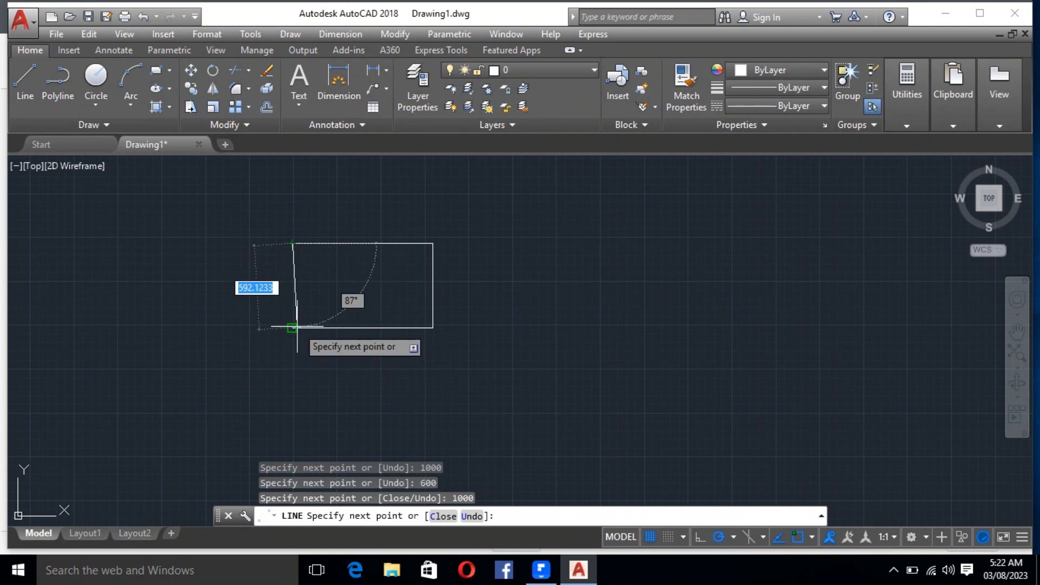
click(292, 328)
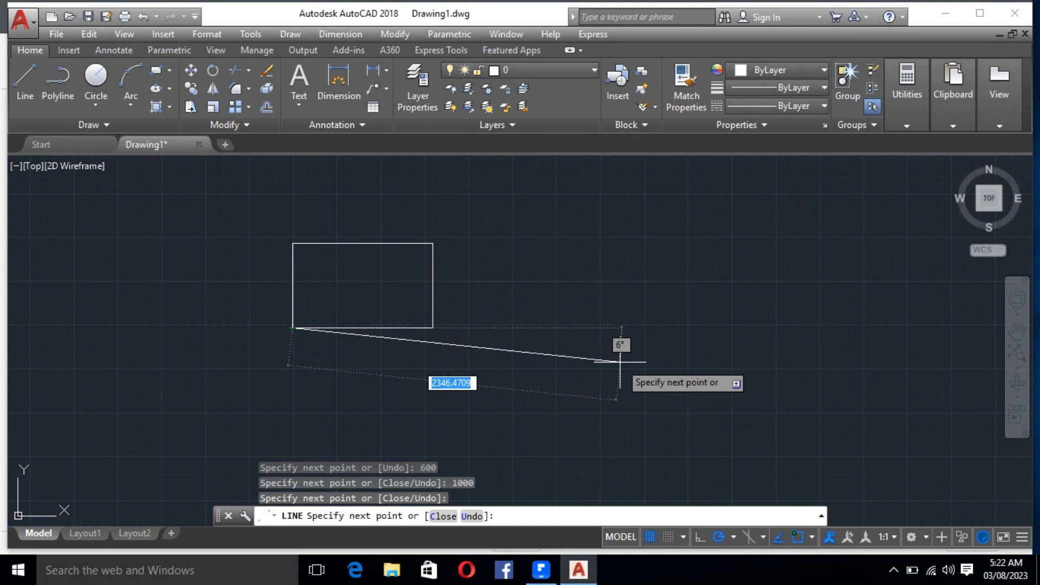
click(443, 516)
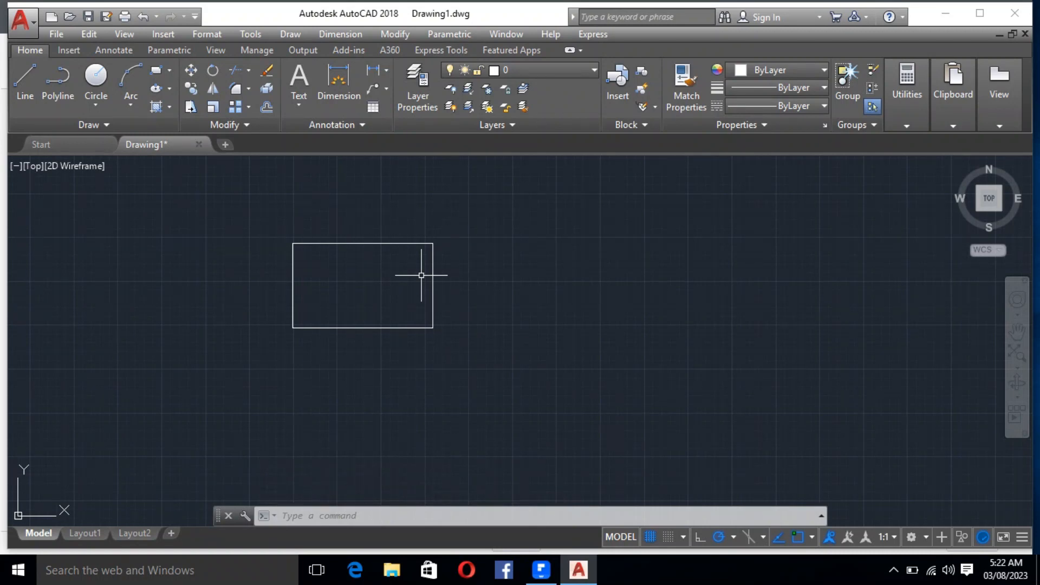
Draw a freehand zigzag of eight connected lines beside the rectangle, passing through the rectangle's upper-right corner
text(L)
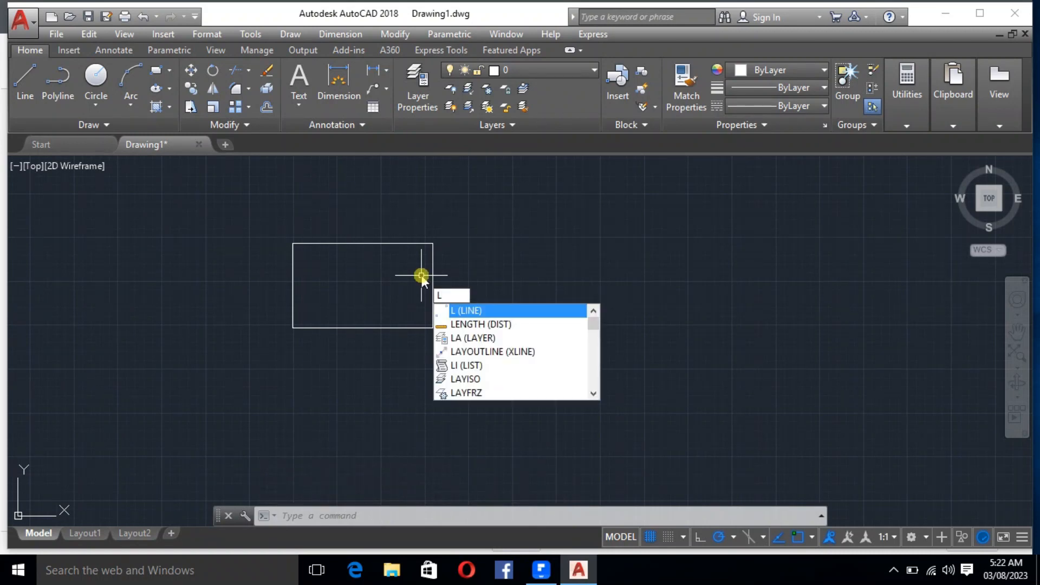
click(488, 310)
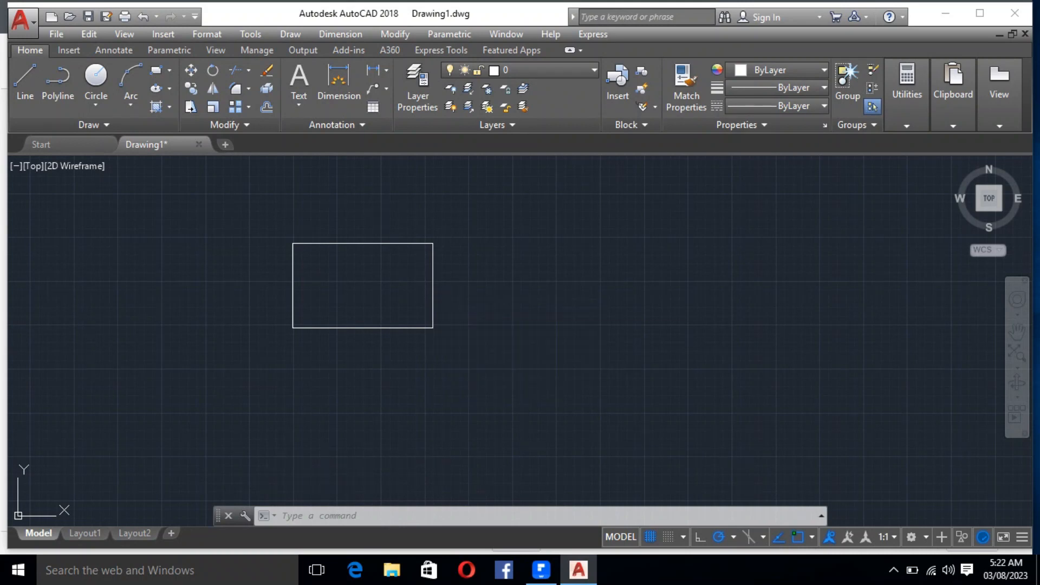
click(512, 312)
click(708, 228)
click(791, 390)
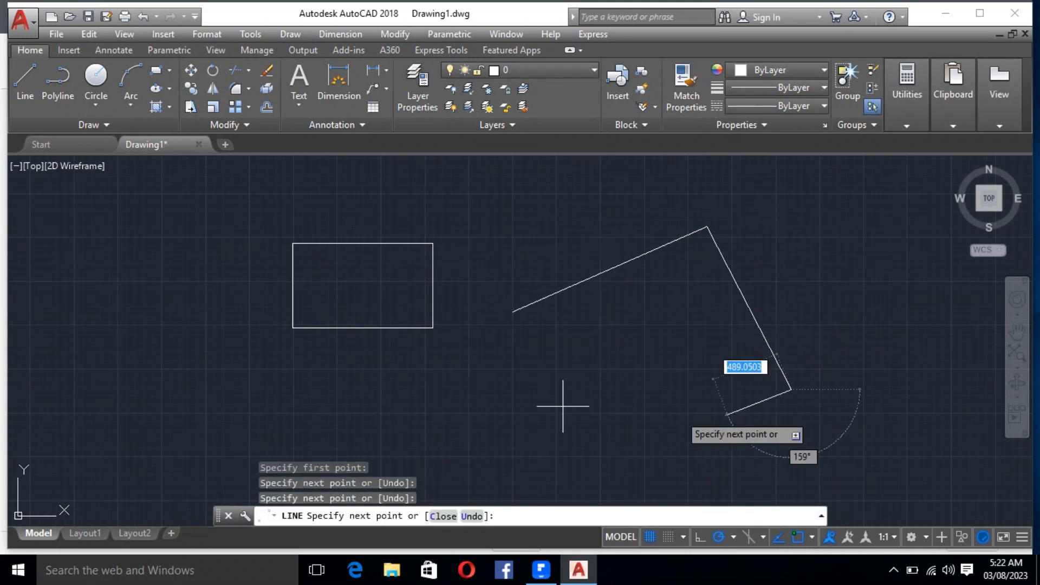
click(520, 405)
click(574, 372)
click(690, 327)
click(538, 200)
click(433, 243)
click(726, 319)
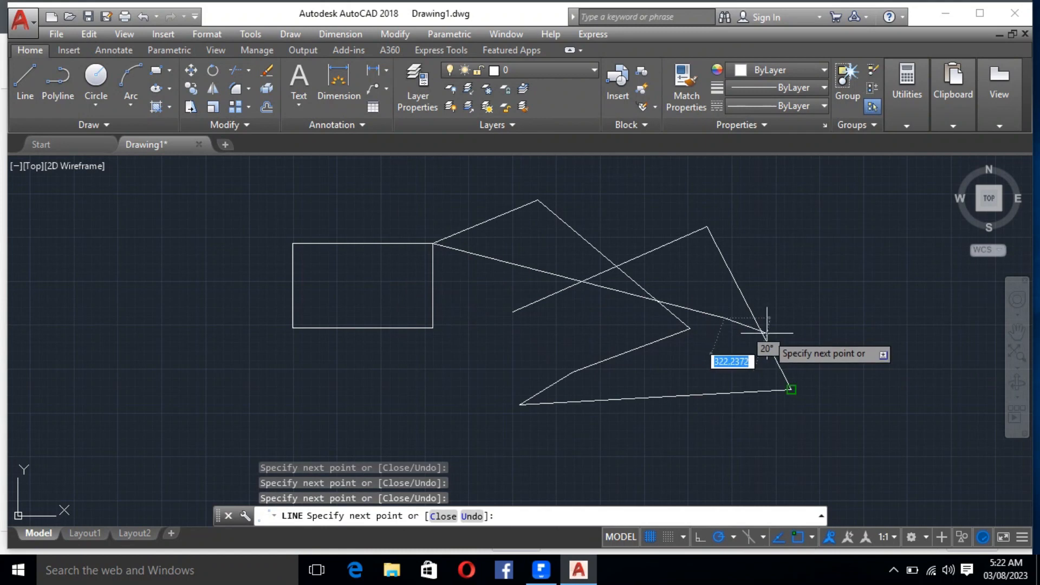
key(Escape)
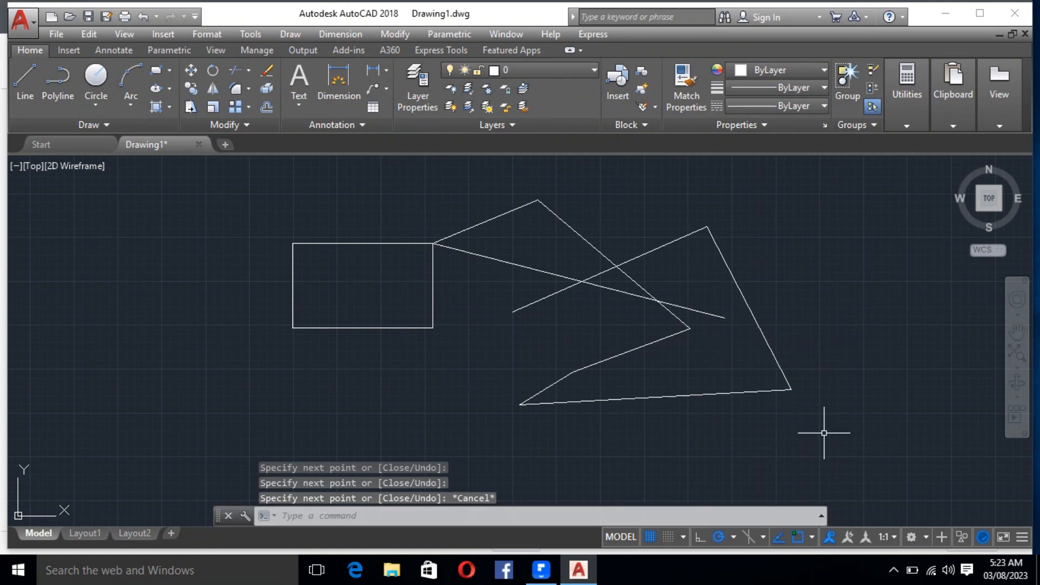
Erase the rectangle and all the zigzag lines
click(842, 440)
click(216, 169)
key(Delete)
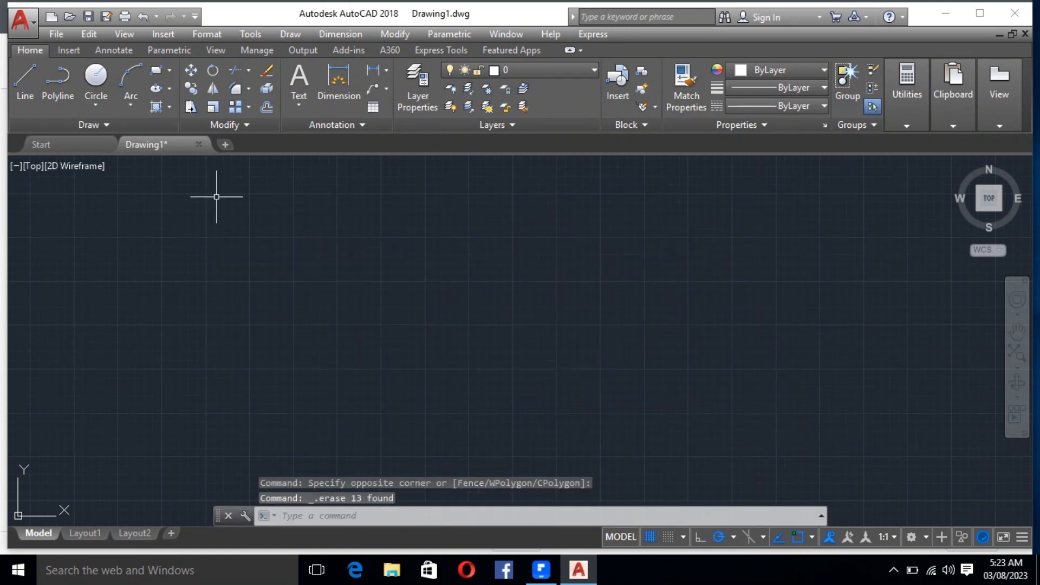
click(24, 84)
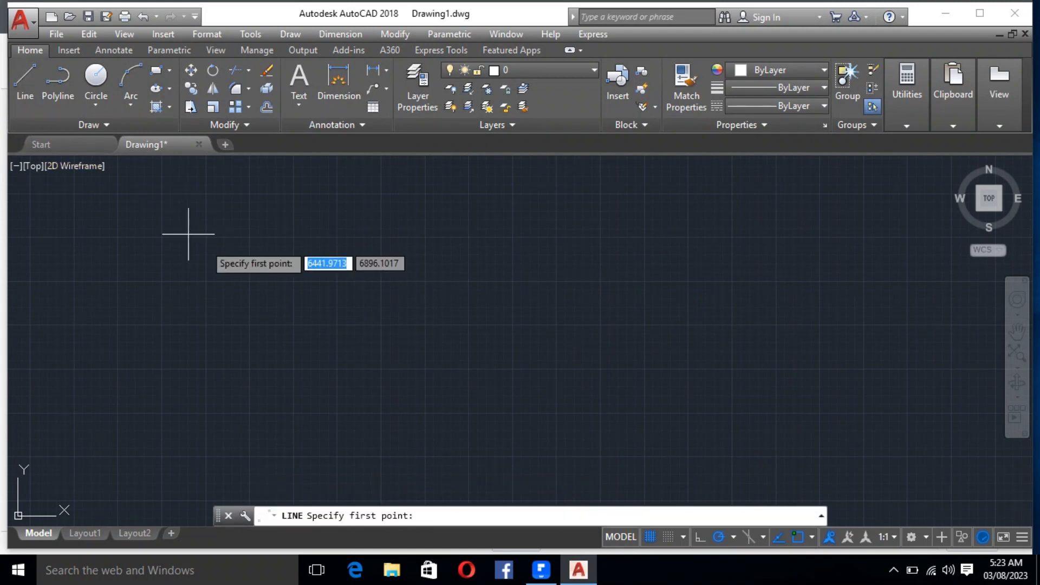
click(247, 244)
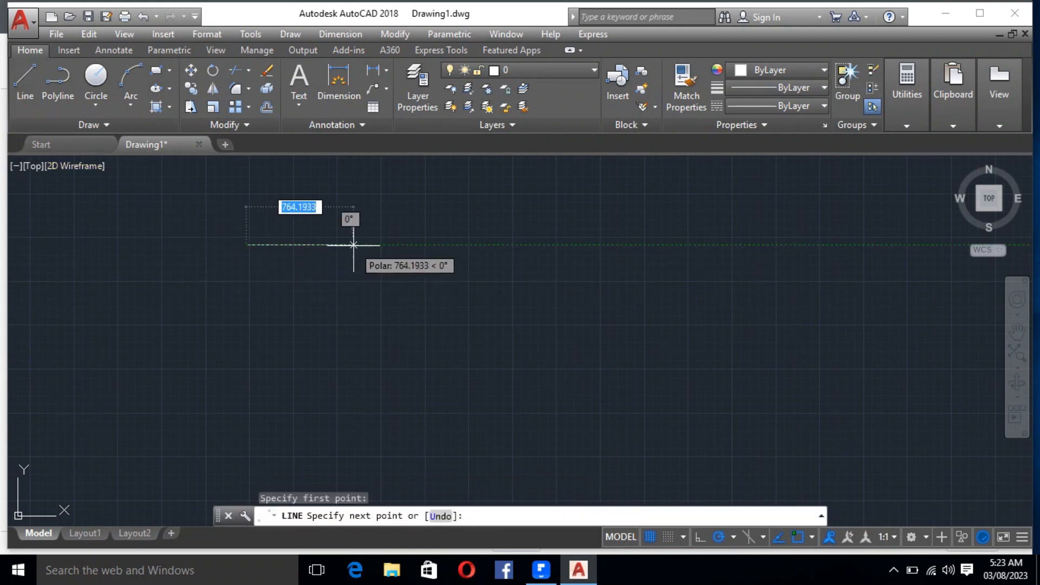
key(Escape)
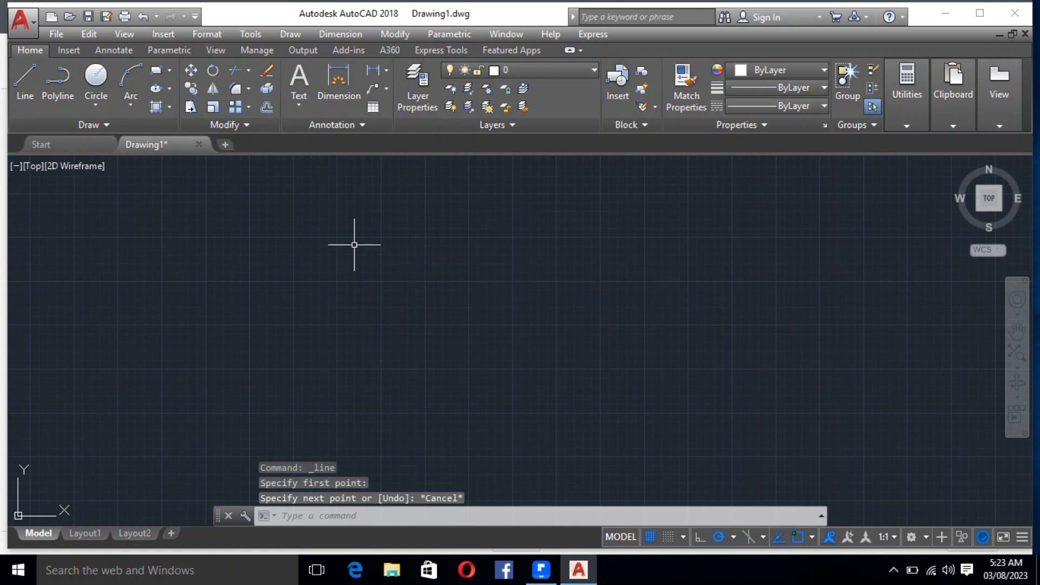
Draw two connected lines with the Line command, one running horizontally to the right and one straight down from its end
click(25, 87)
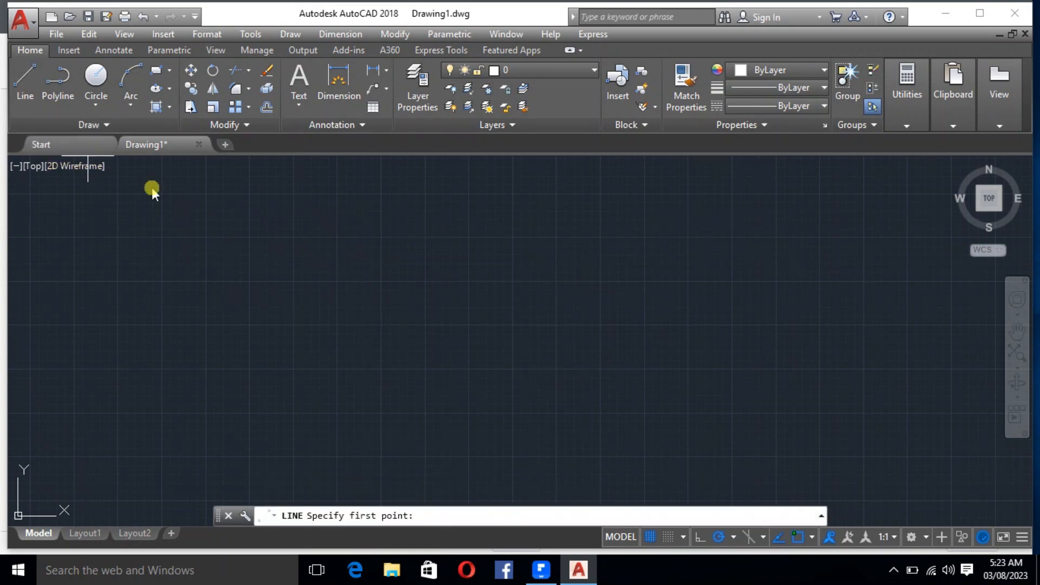
click(282, 251)
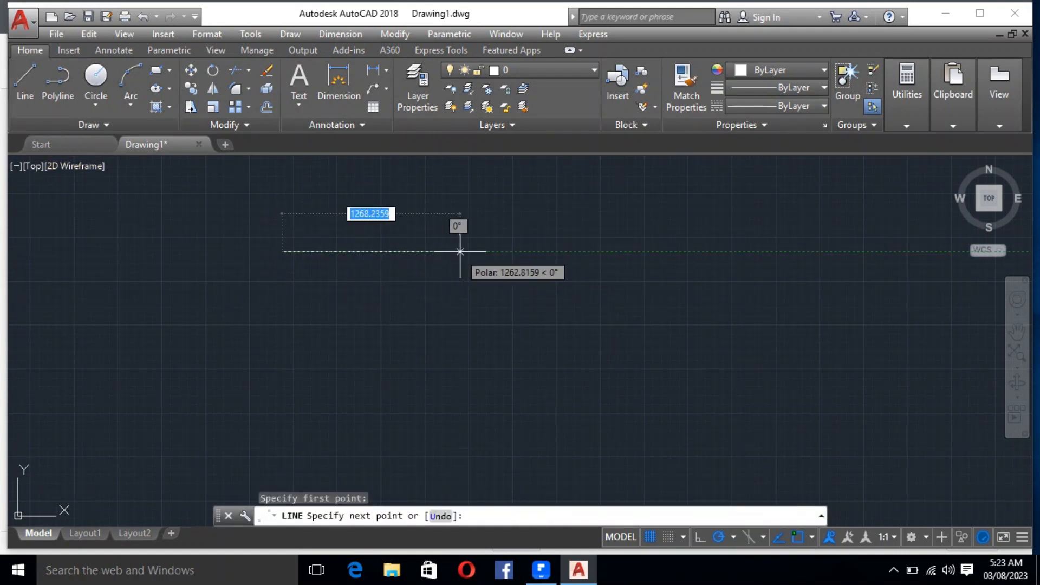
click(504, 252)
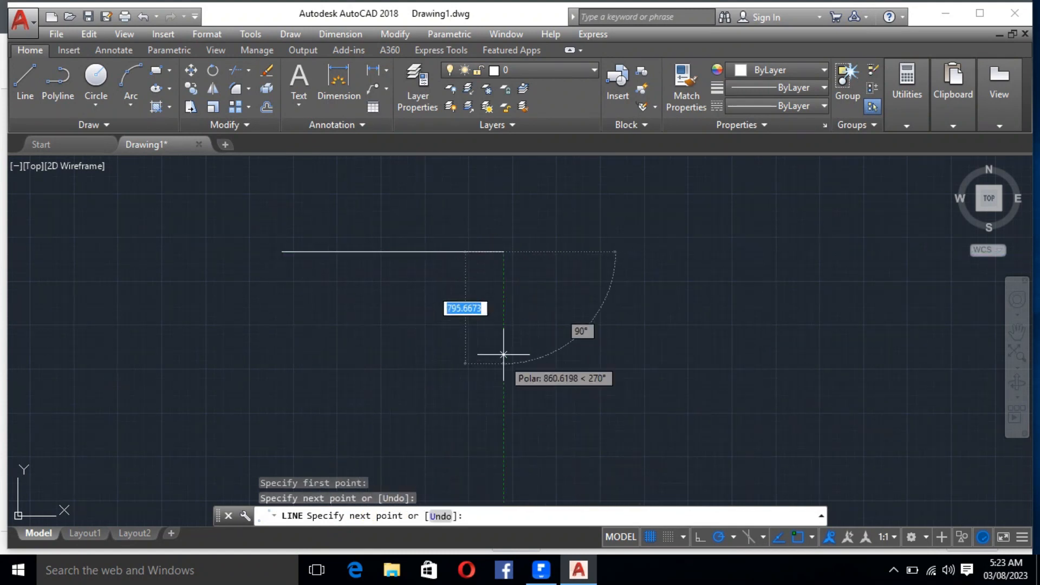
click(503, 348)
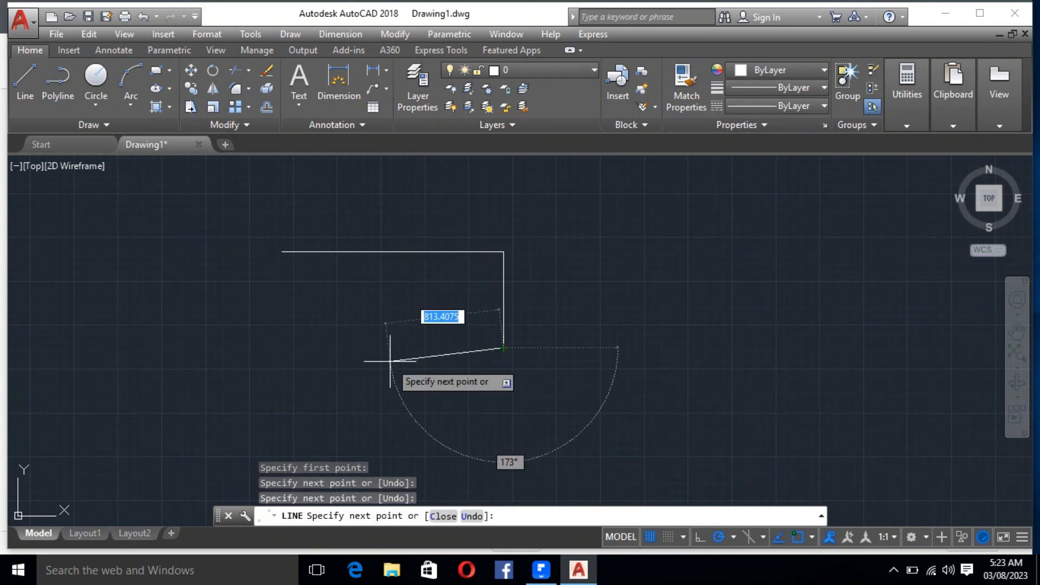
key(Escape)
Erase the connected horizontal and vertical lines
click(550, 320)
click(412, 242)
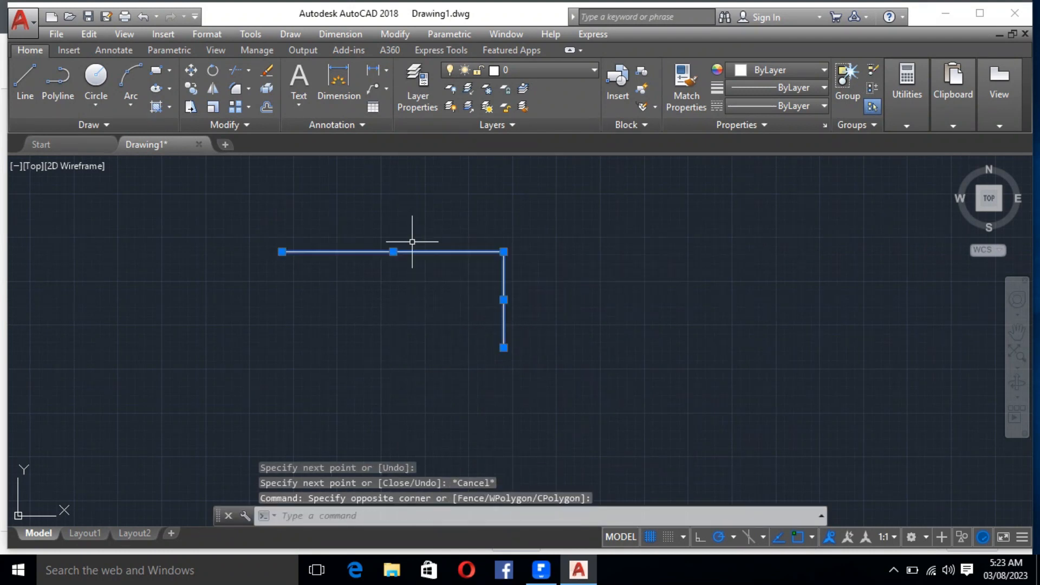
key(Delete)
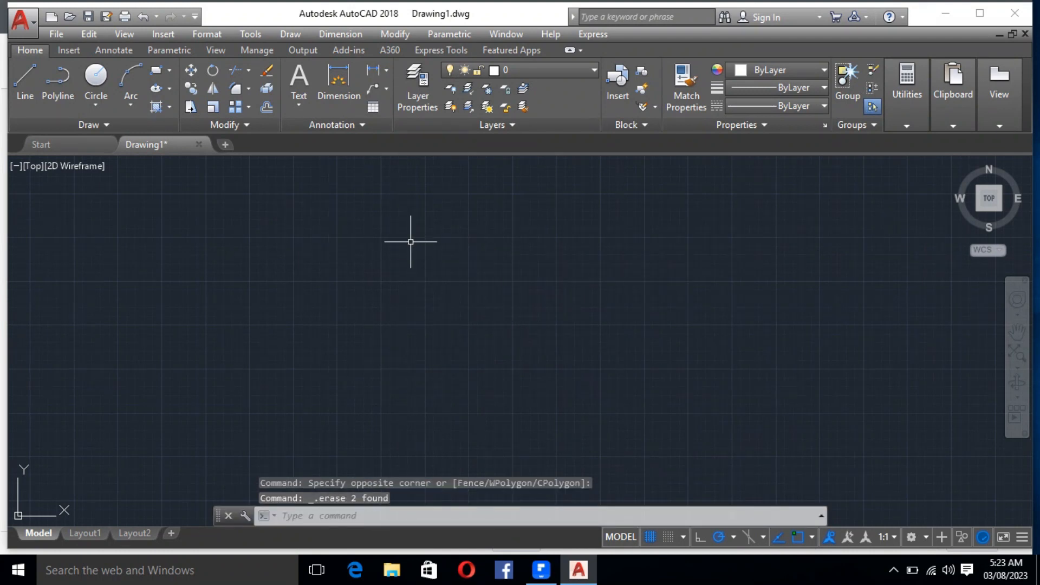
Start a polyline with the Polyline command, running 1000 units horizontally to the right and 1000 units straight down
click(65, 96)
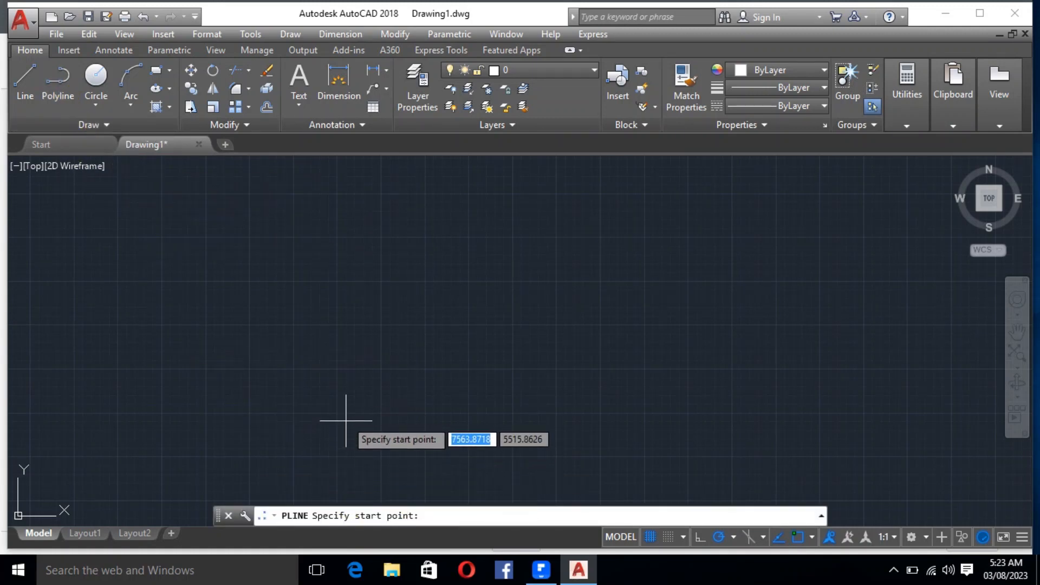
click(294, 284)
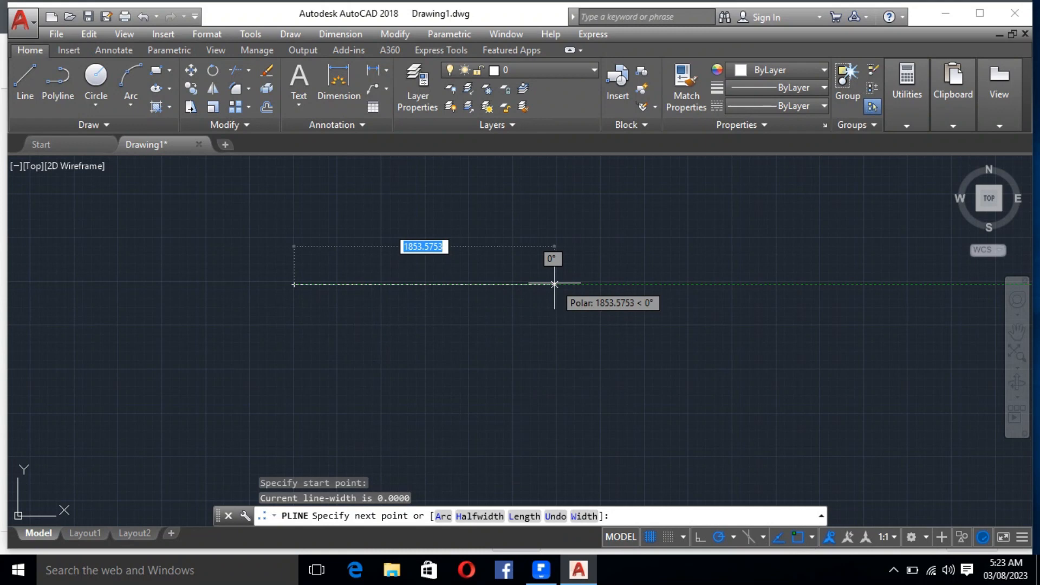
text(1000)
key(Return)
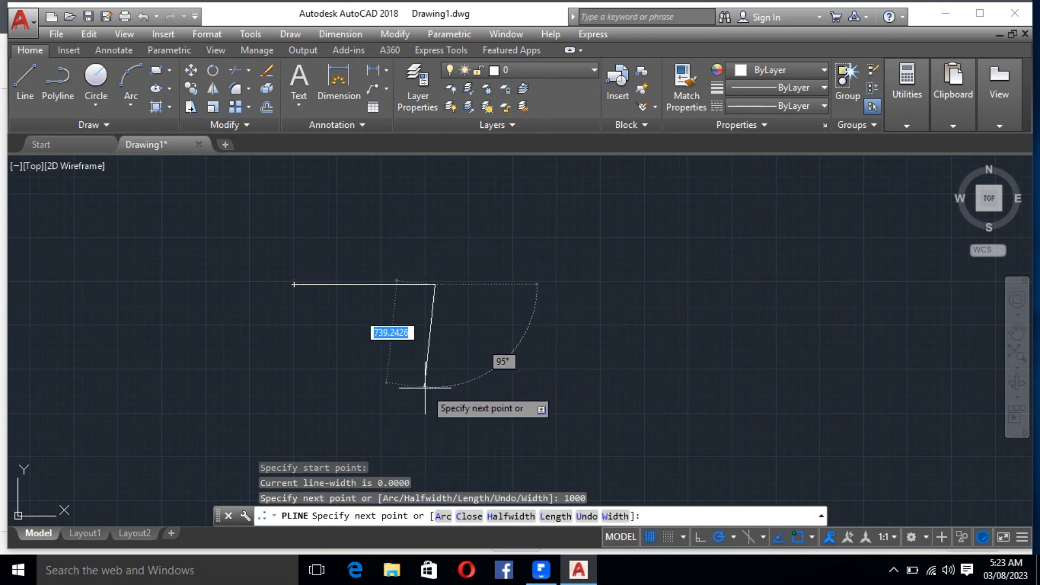
text(1000)
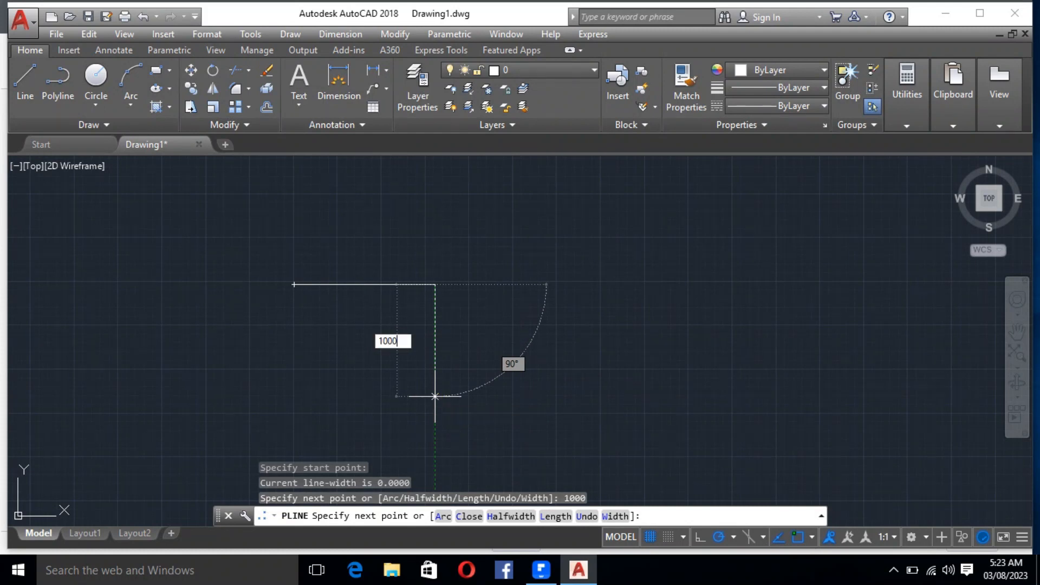
key(Return)
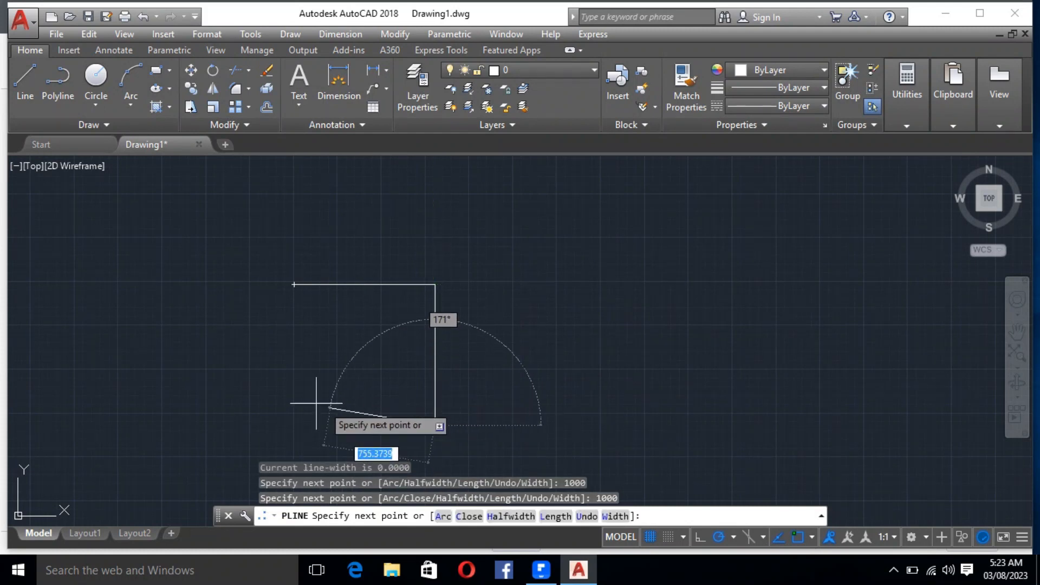
Continue the polyline 1000 units to the left and 1000 units up to its start point, completing the square
text(1)
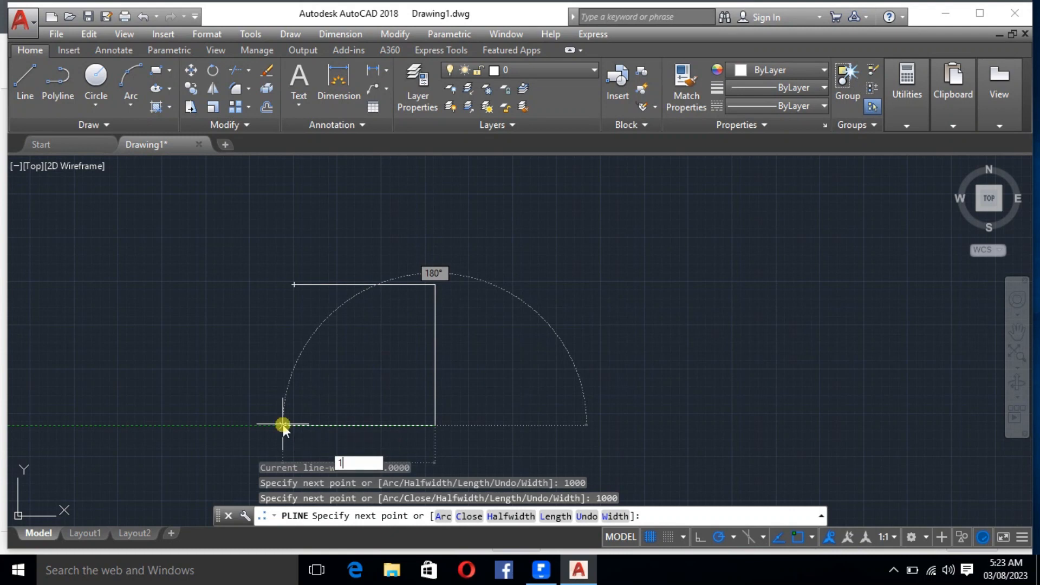
text(000)
key(Return)
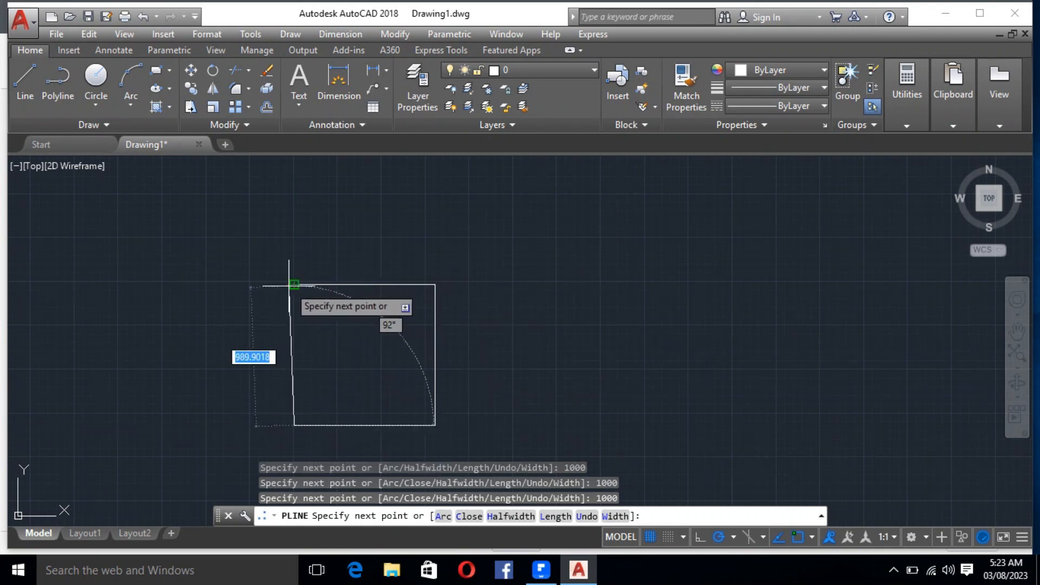
text(100)
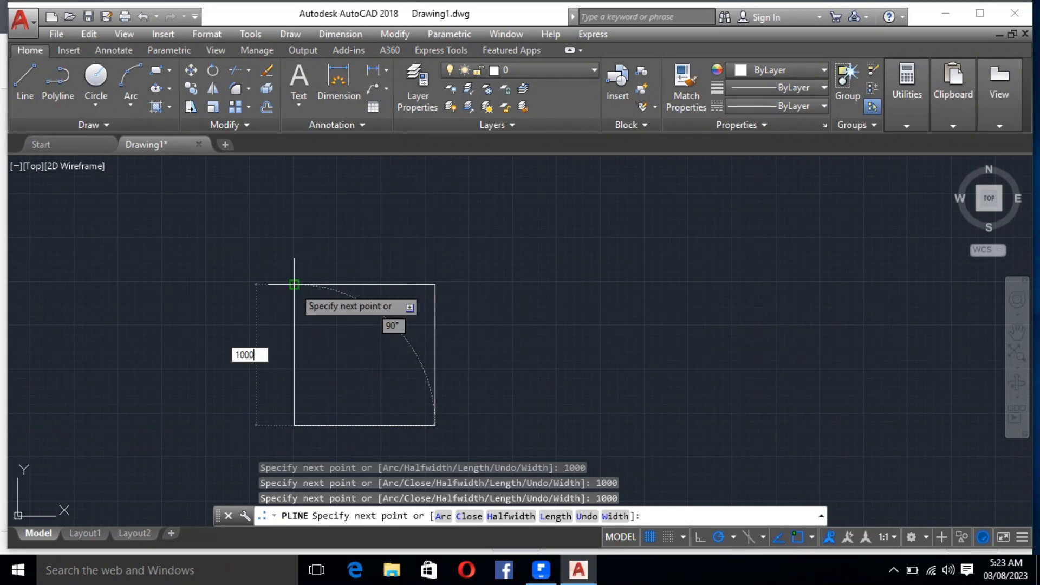
text(0)
key(Return)
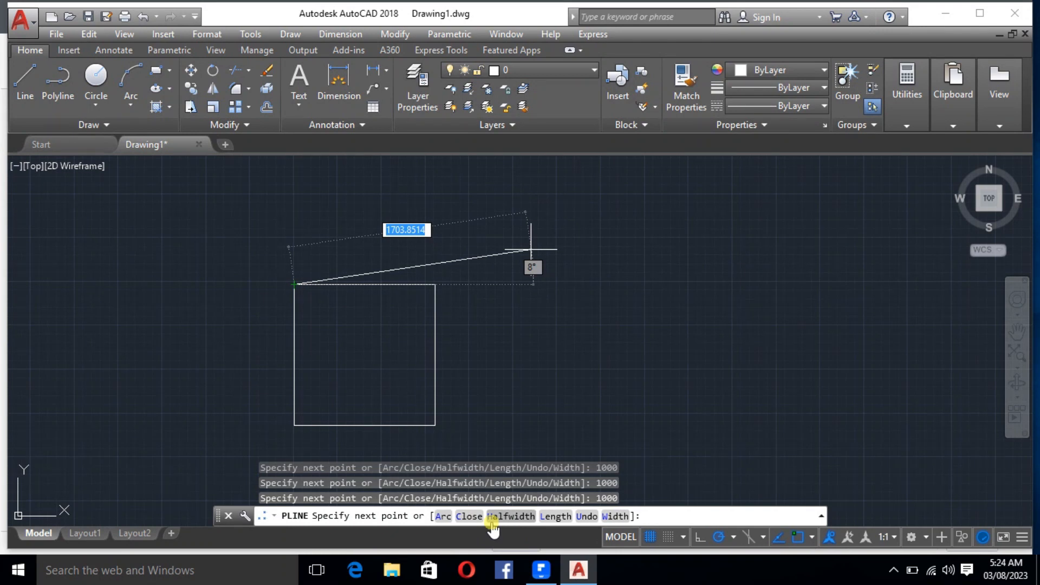
key(Return)
key(Escape)
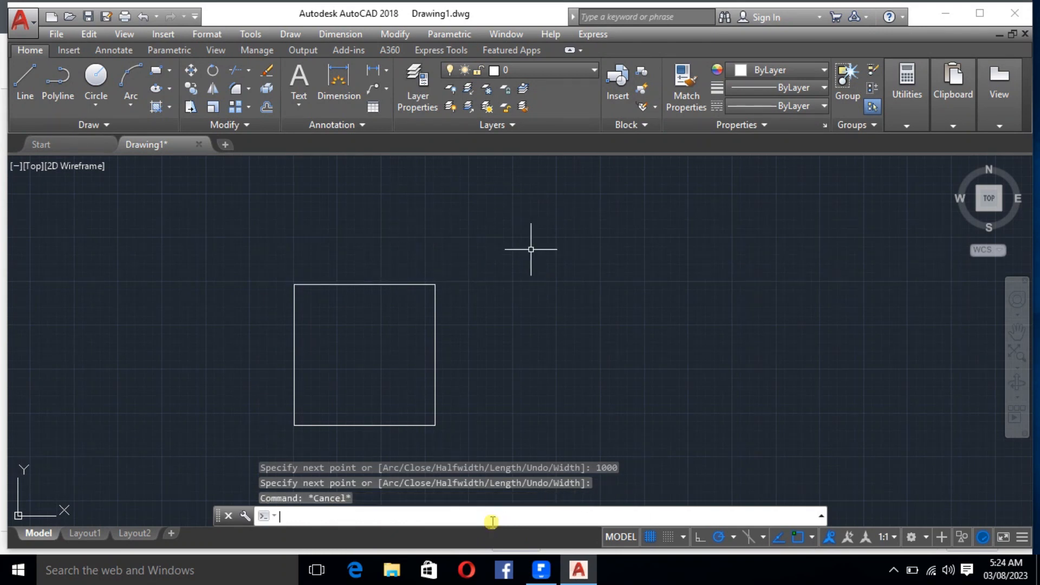
Select the polyline square to check whether it is a single object, and clear the selection
click(371, 284)
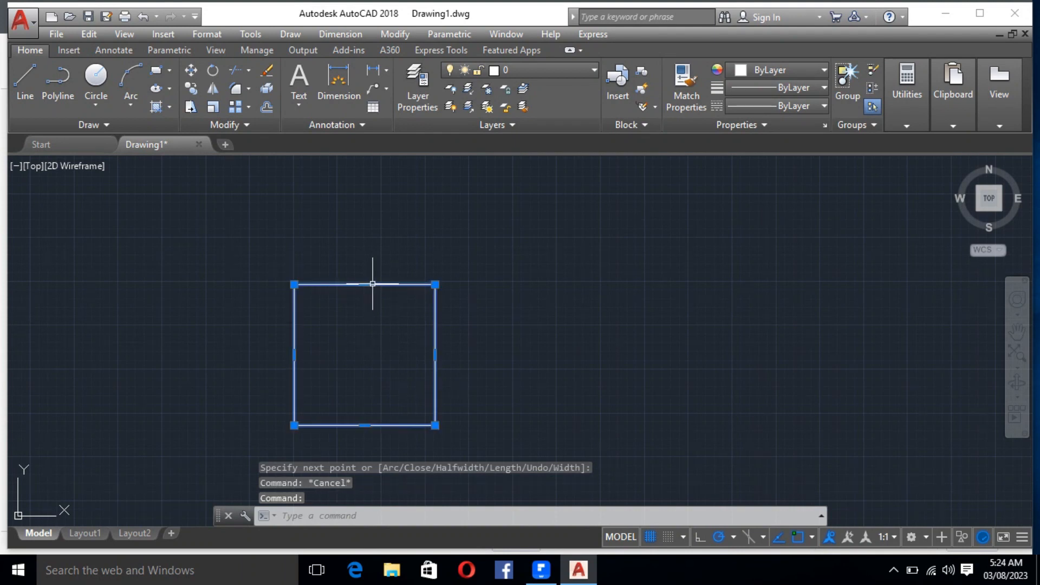
key(Escape)
scroll(539, 221, down, 2)
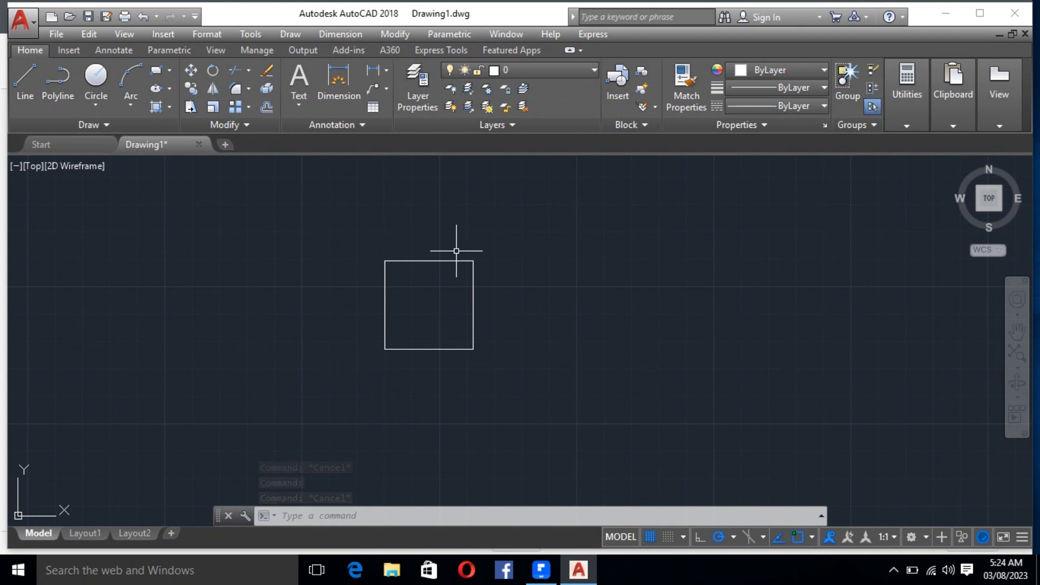
Draw a freehand open polyline of six segments to the right of the square, its last segment crossing the first
text(PL)
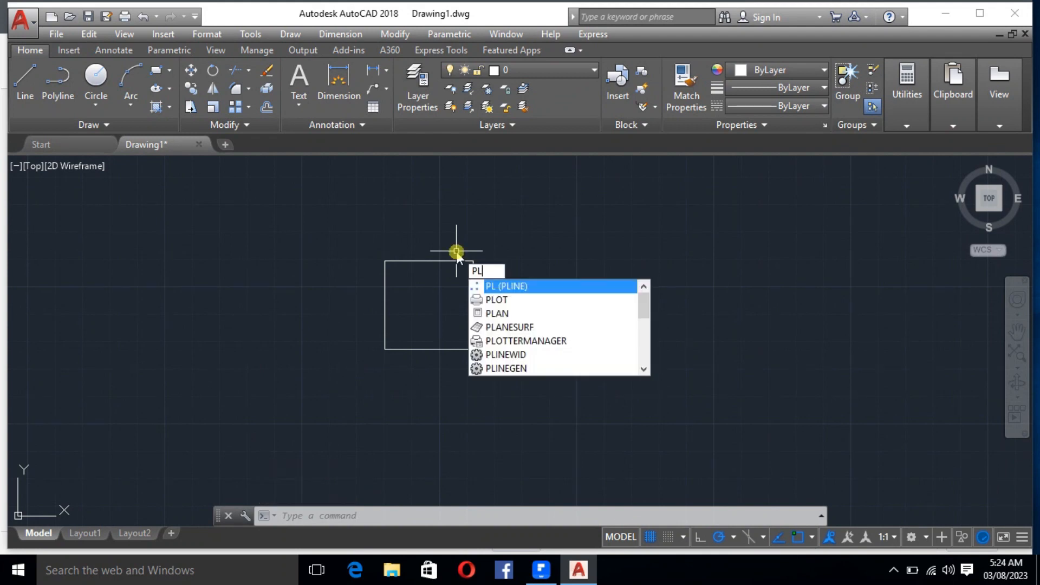
key(Return)
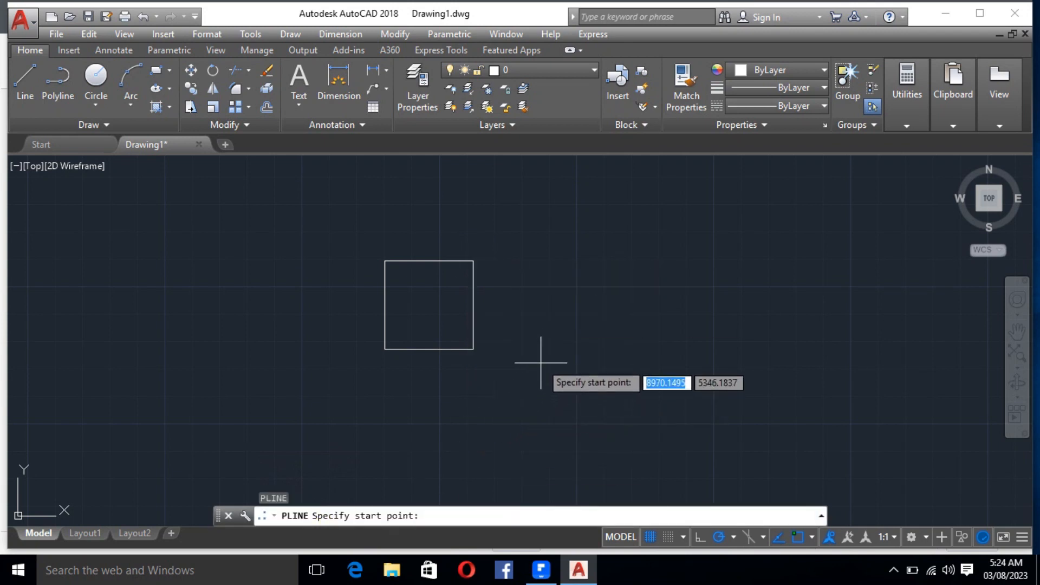
click(642, 346)
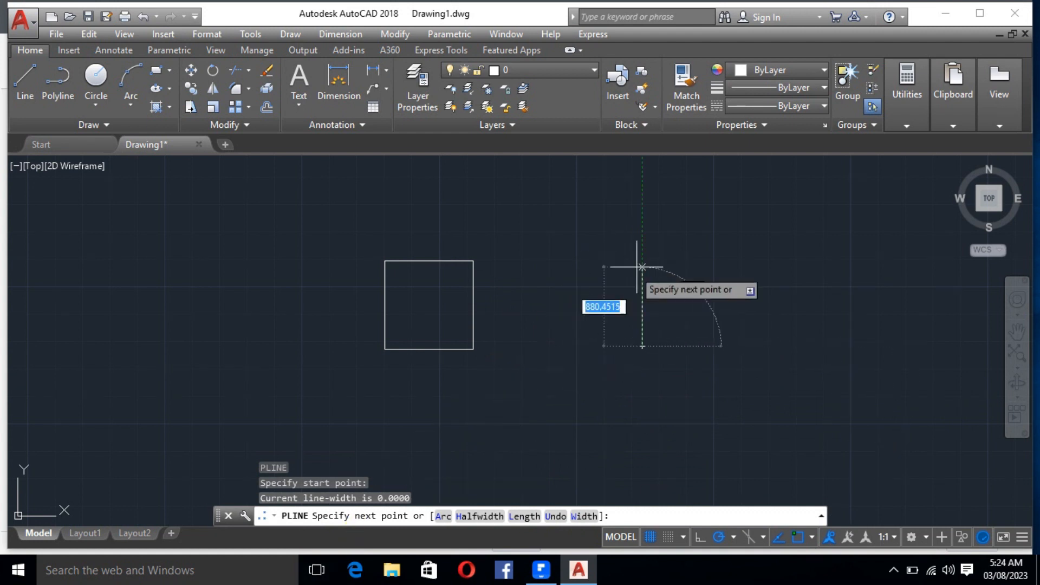
click(672, 228)
click(819, 385)
click(543, 405)
click(504, 370)
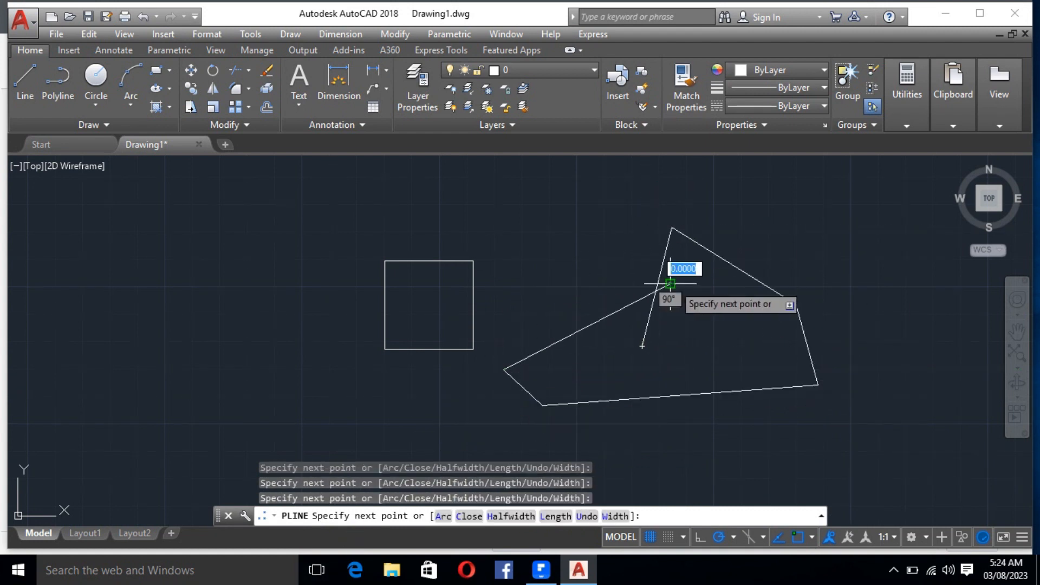
click(671, 284)
key(Escape)
Erase the freehand six-segment polyline
drag(767, 434, 675, 335)
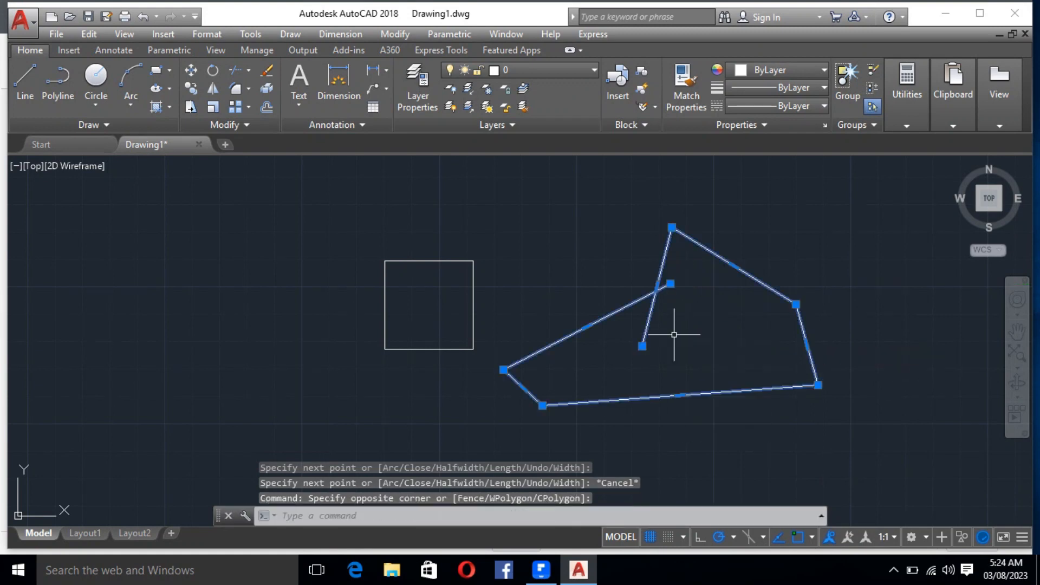
key(Delete)
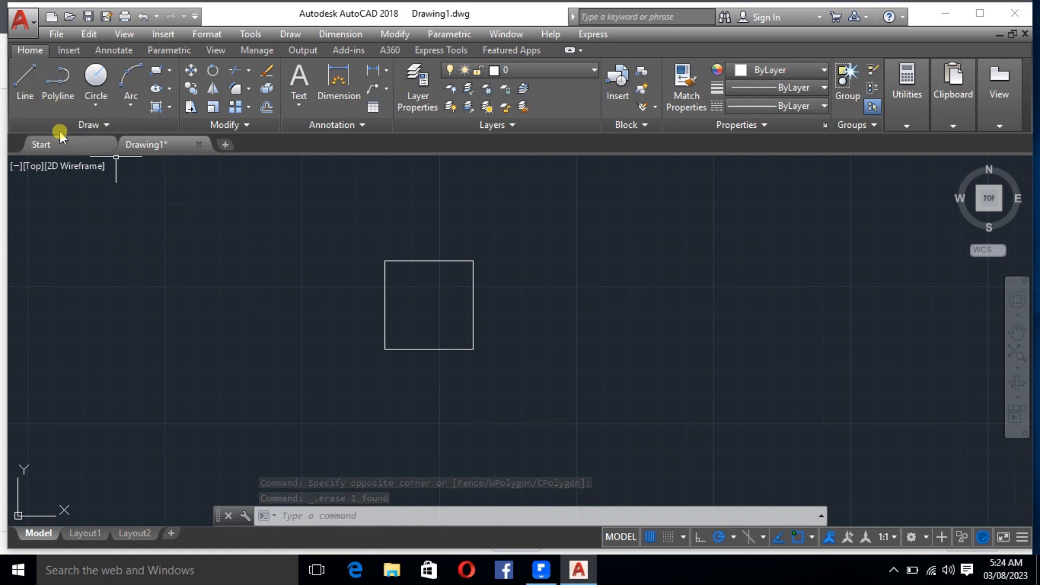
Draw a second square with 1000-unit sides to the right of the polyline square using the Line command, ending at its start point
click(25, 81)
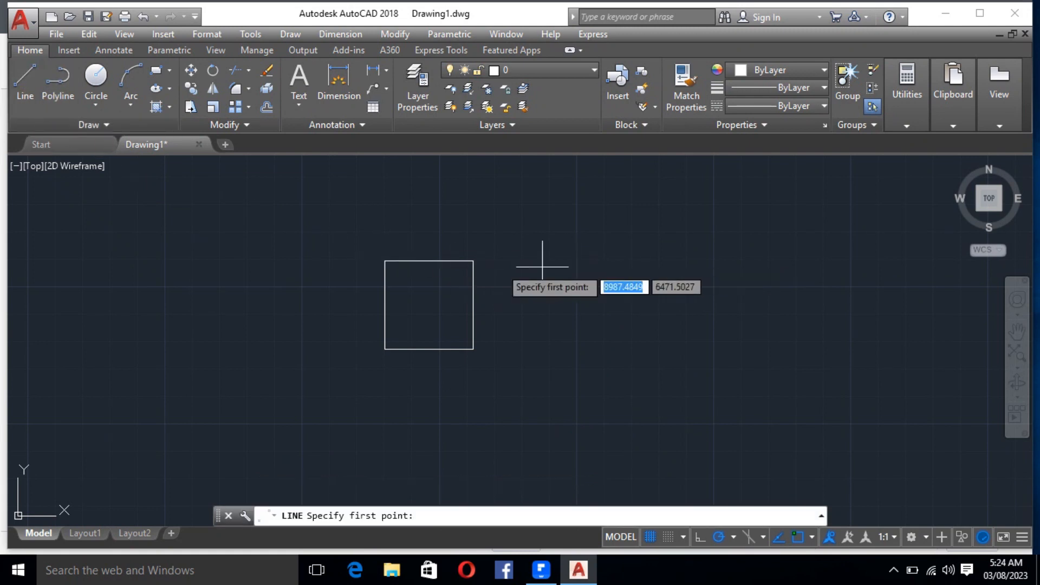
key(Escape)
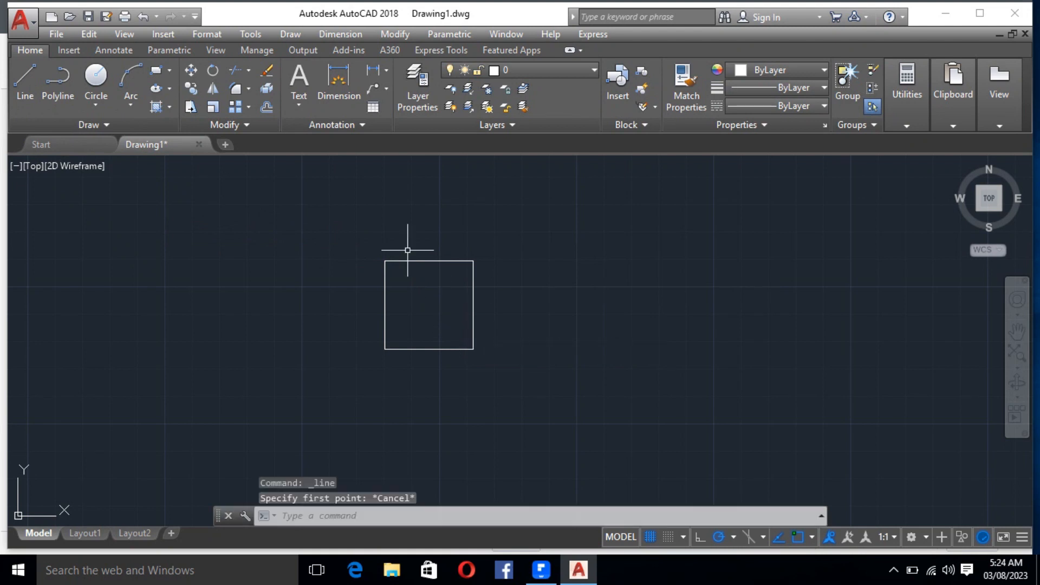
click(25, 81)
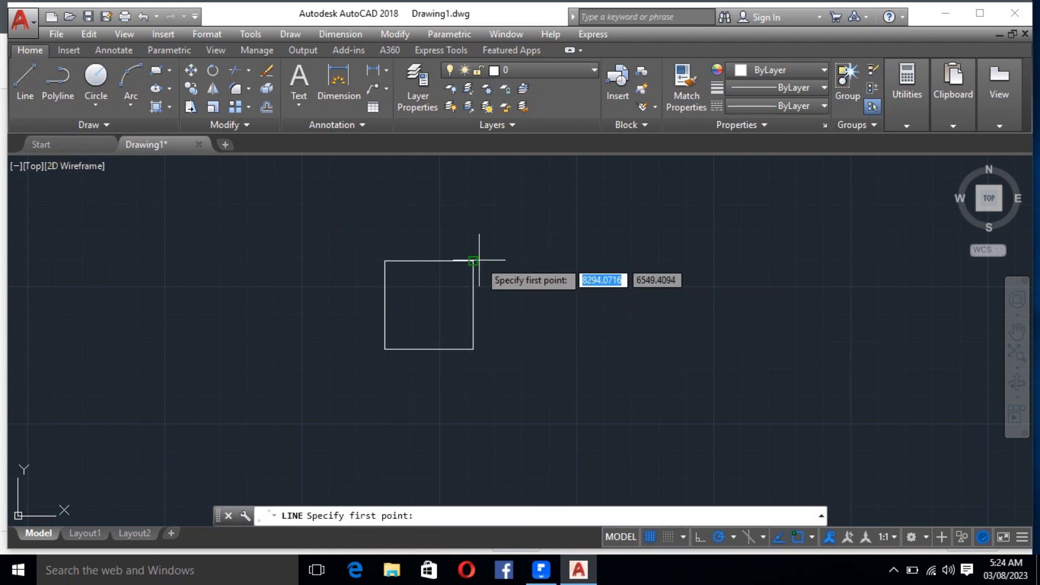
click(544, 260)
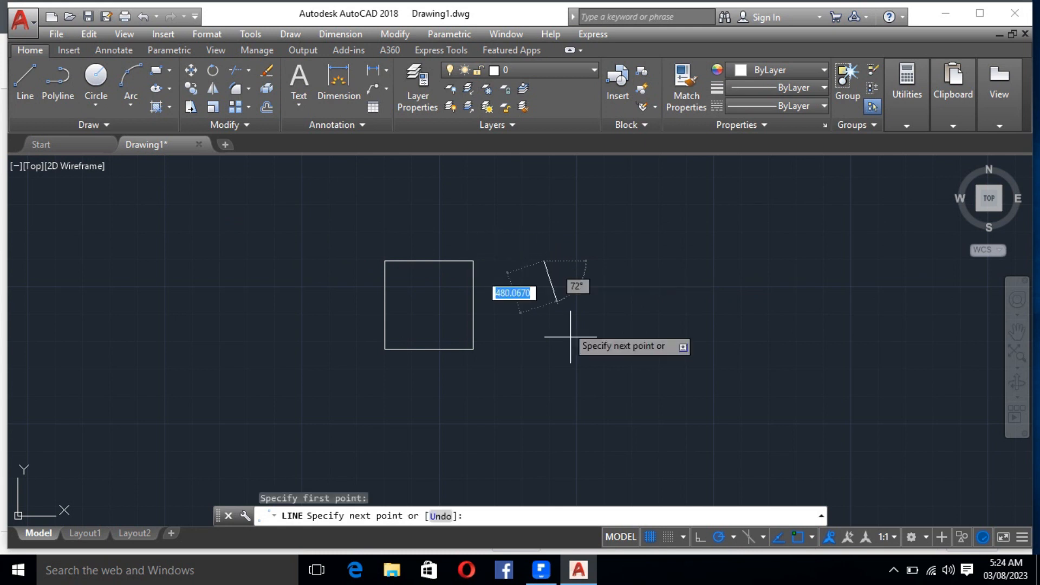
text(100)
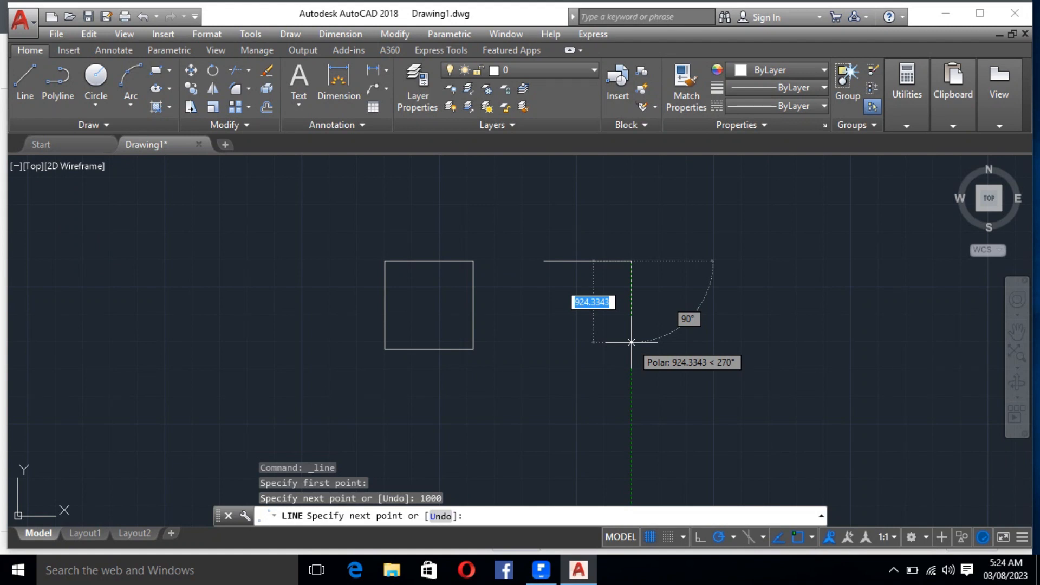
text(1000)
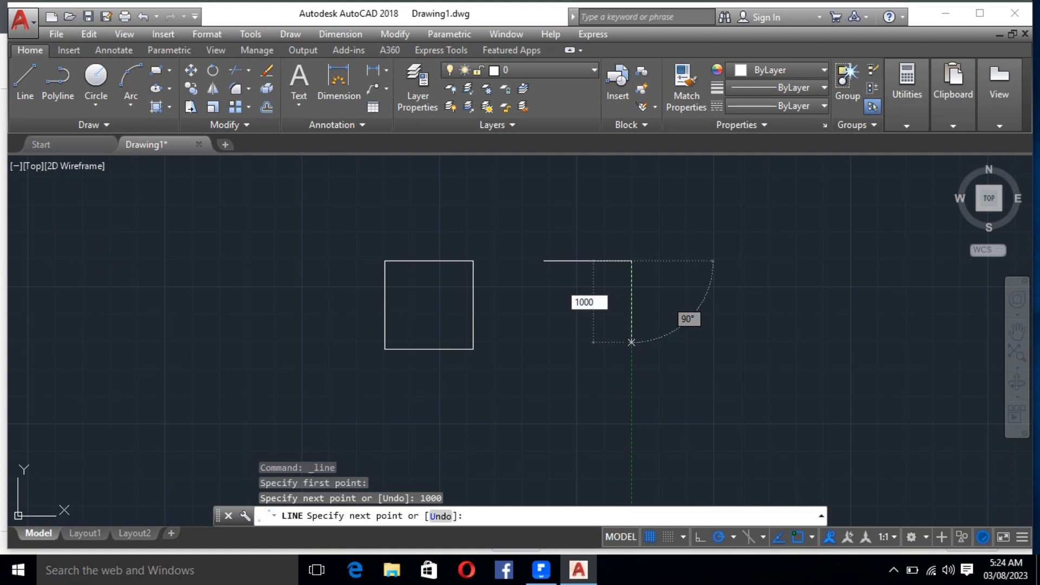
key(Return)
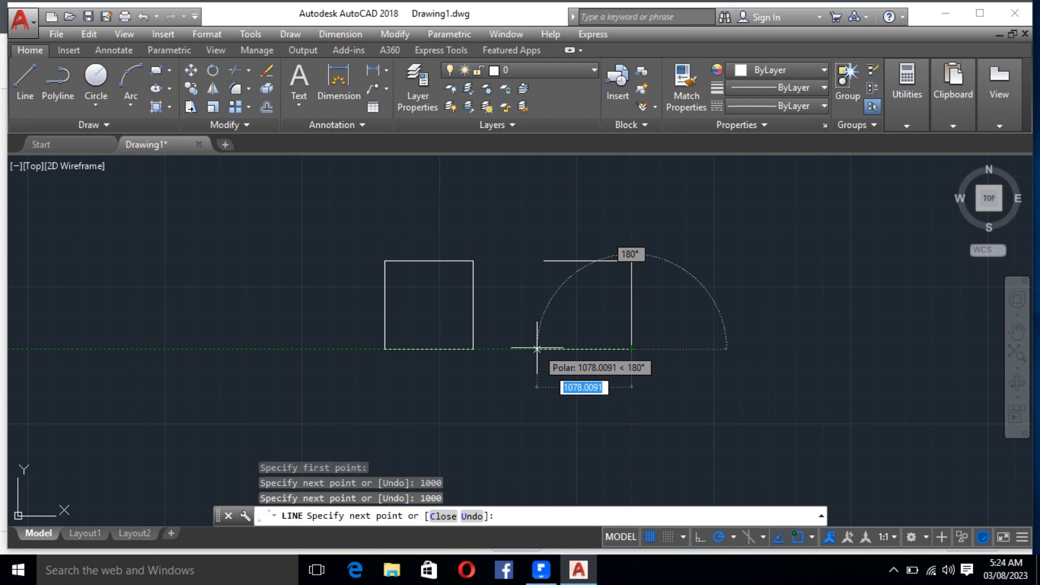
text(1000)
key(Return)
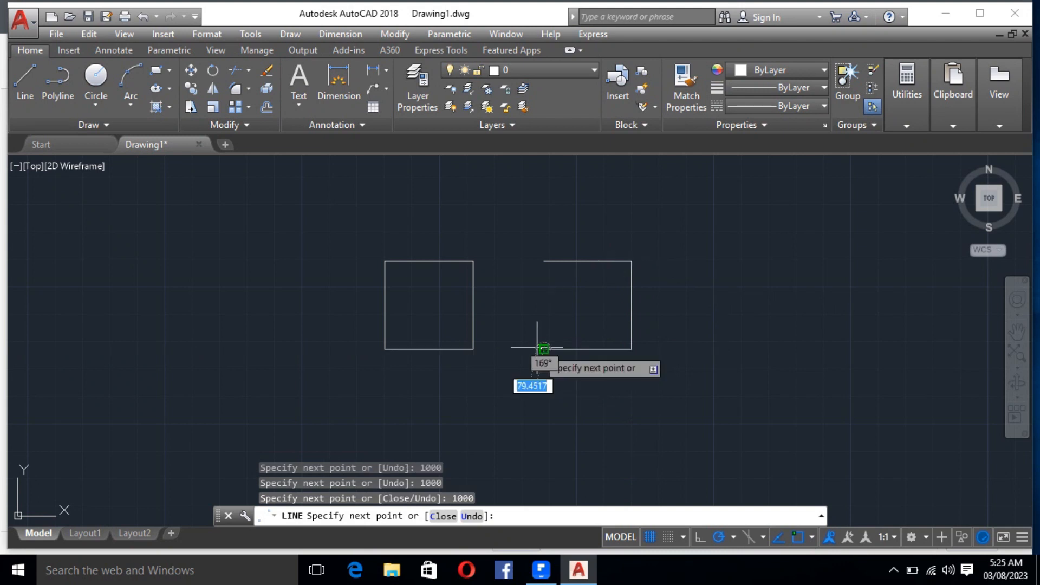
click(544, 262)
key(Escape)
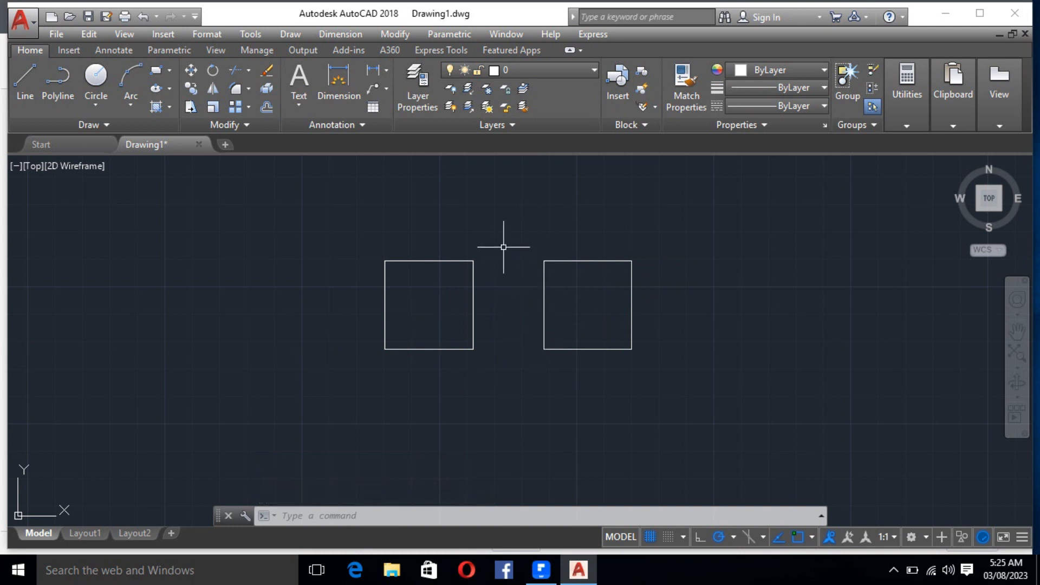
Select the polyline square by its top and bottom edges to examine how it is selected, clearing the selection each time
click(438, 261)
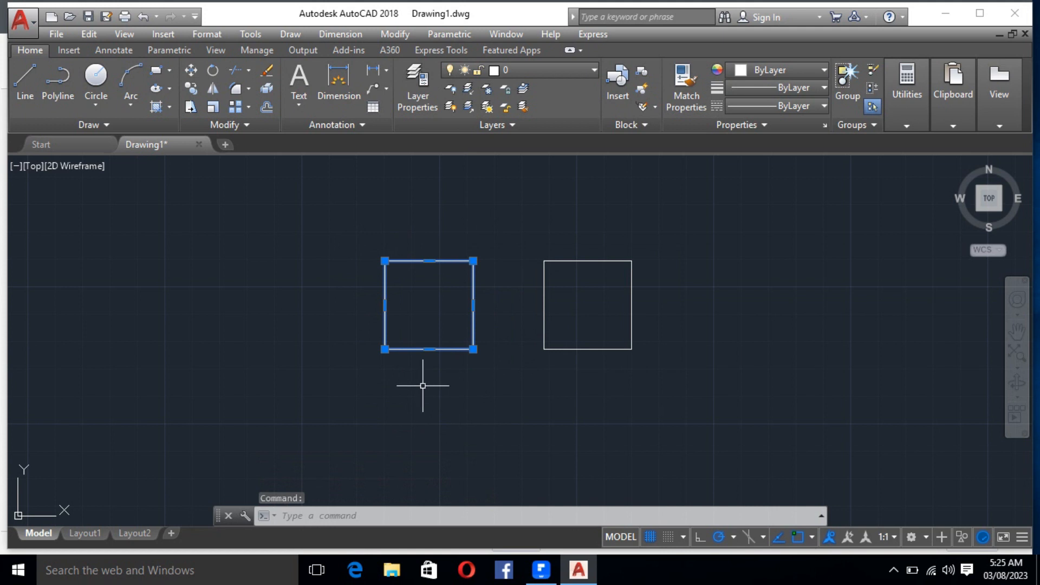
click(398, 348)
key(Escape)
key(Escape)
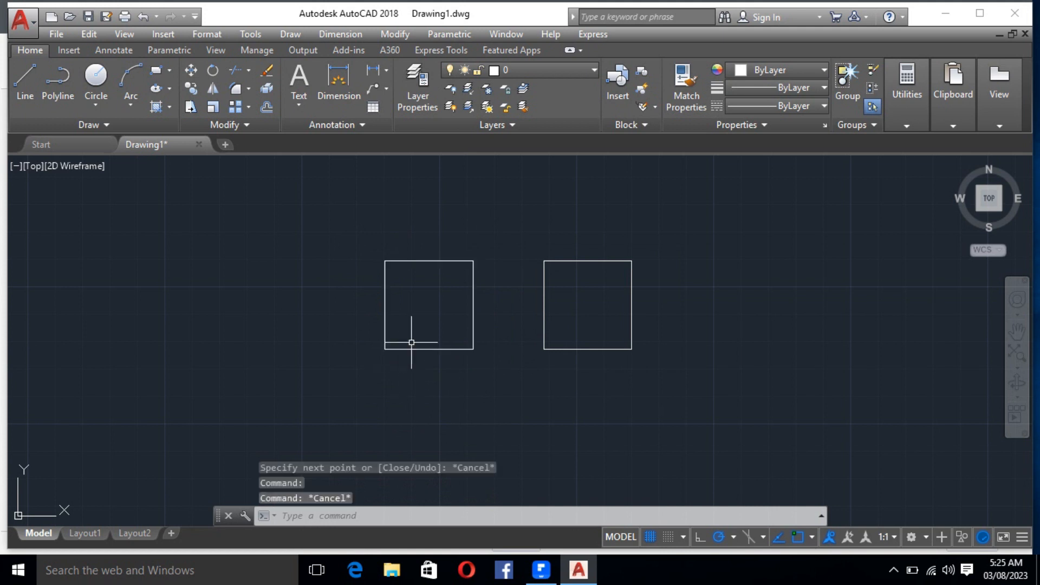
click(414, 349)
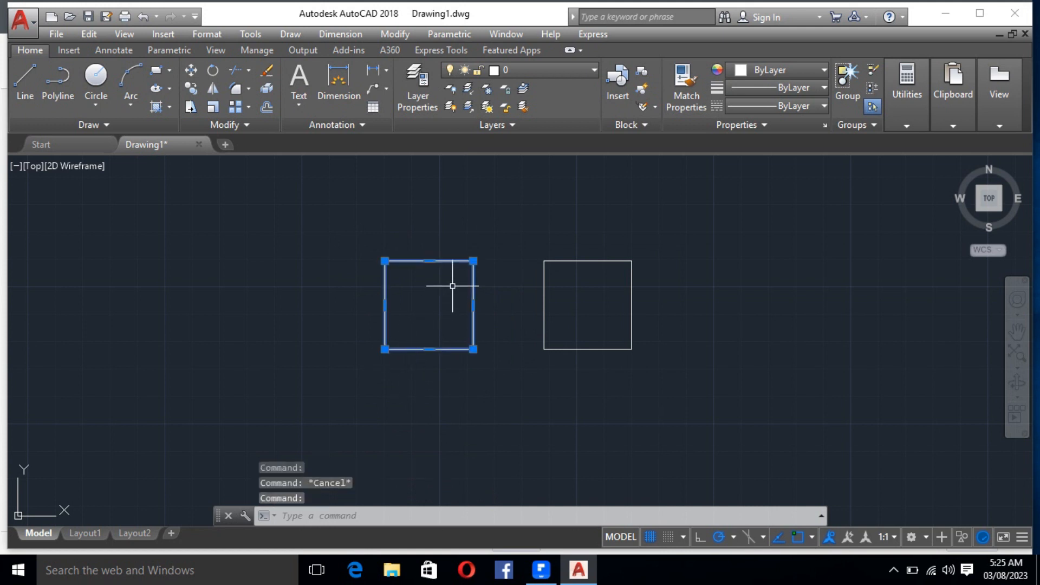
key(Escape)
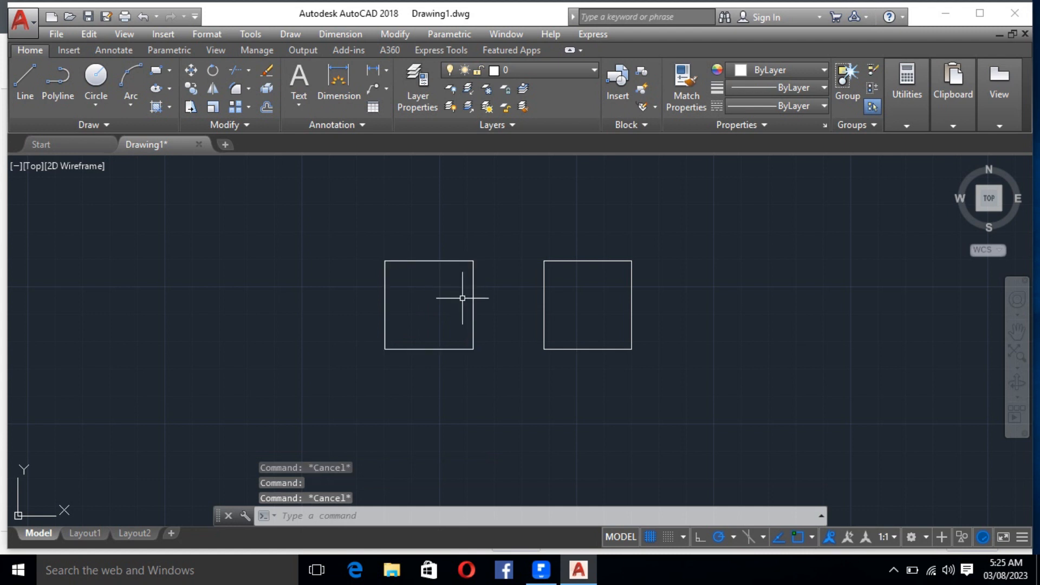
Select the left and bottom edges of the Line-drawn square one at a time to compare its selection, clearing it each time
click(543, 293)
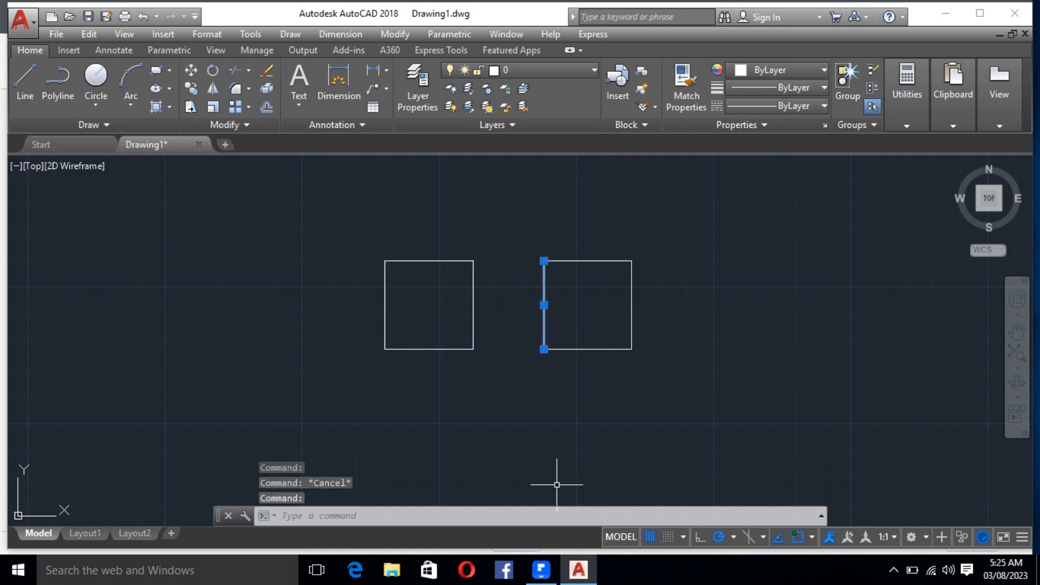
key(Escape)
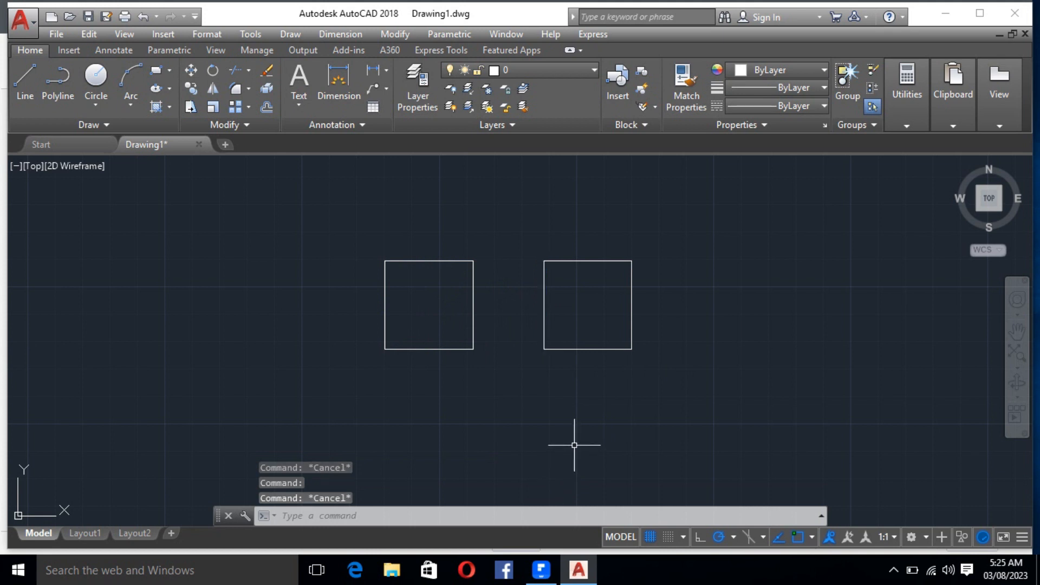
click(591, 349)
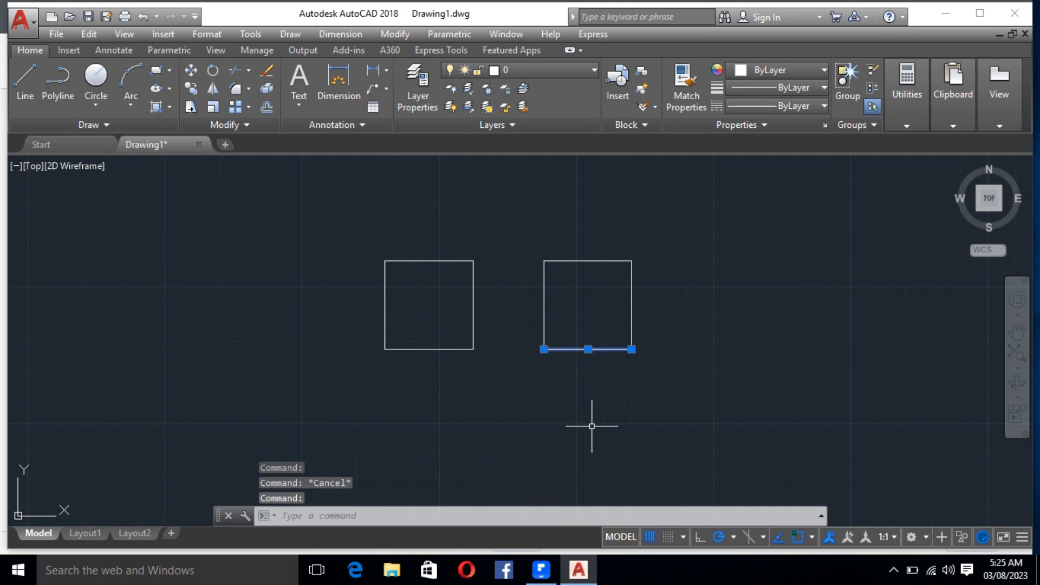
key(Escape)
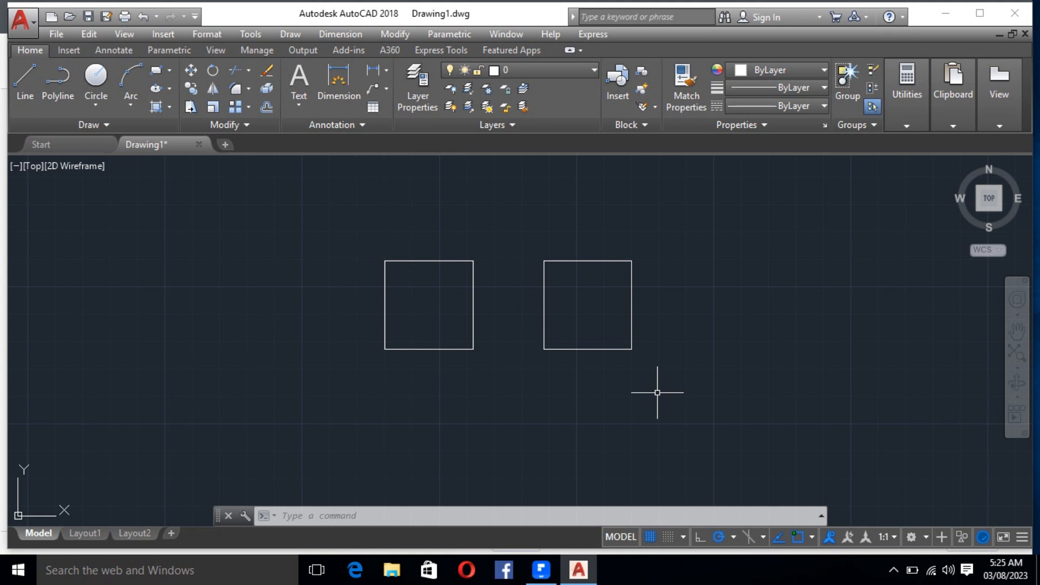
Select the polyline square by its right edge, clear the selection, and erase both squares together
click(476, 279)
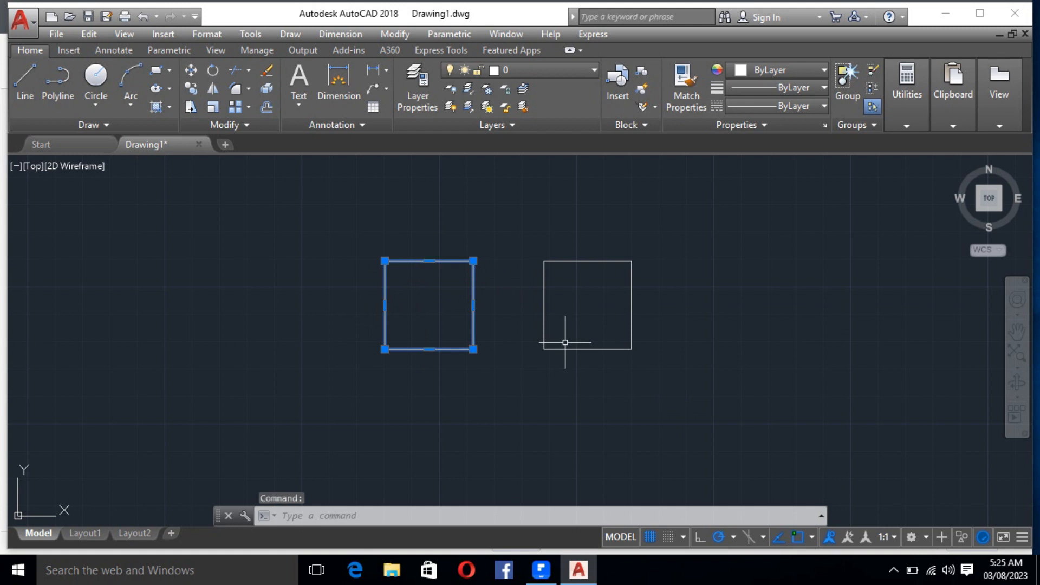
key(Escape)
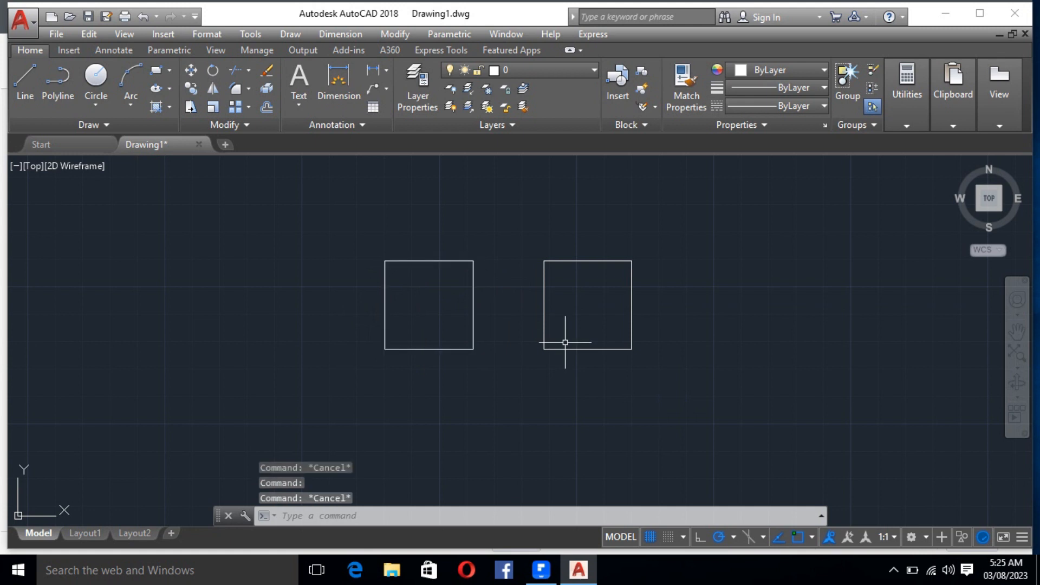
click(701, 402)
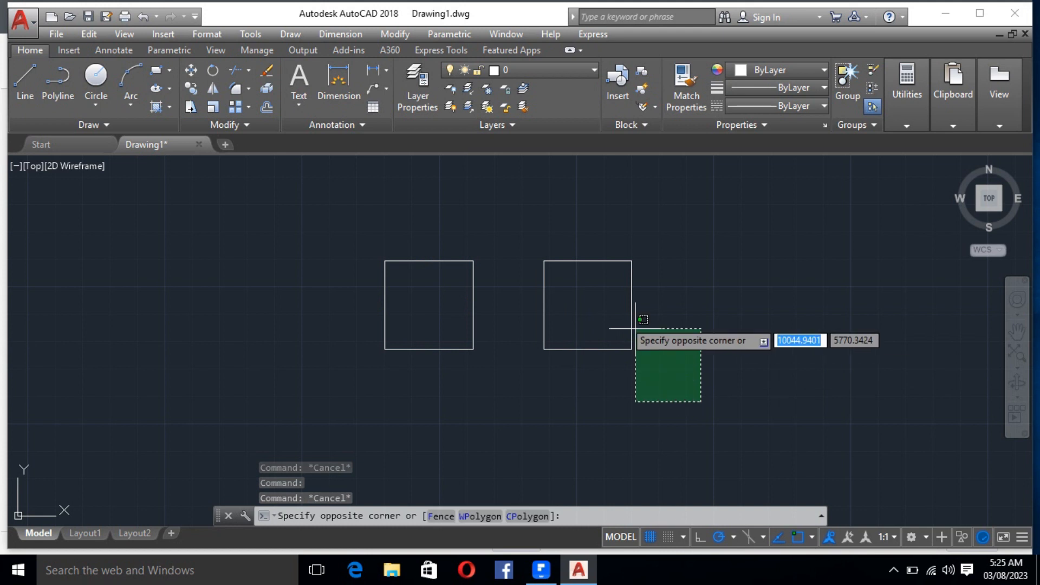
click(309, 203)
key(Delete)
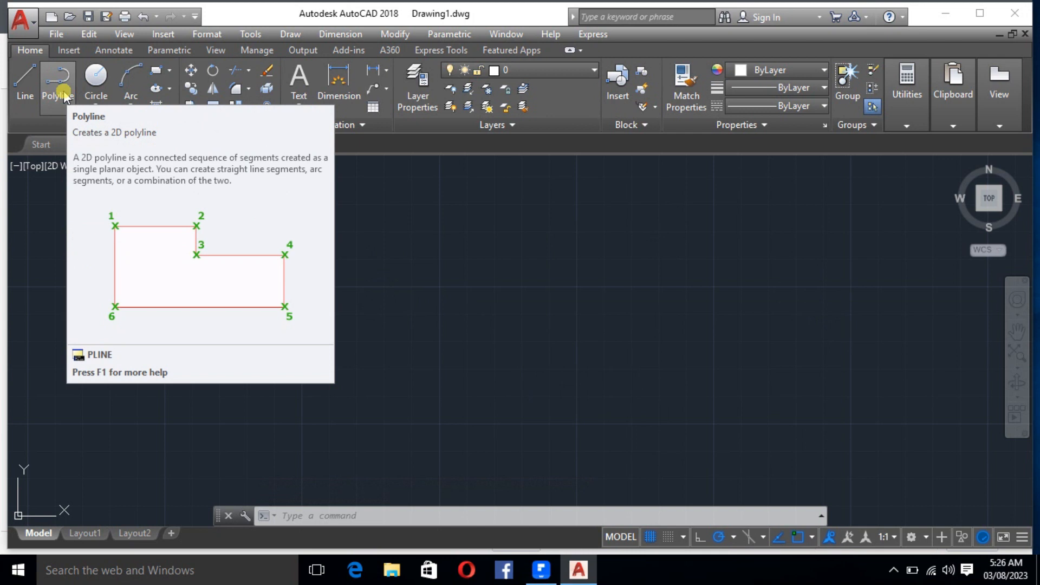
Draw a freehand polyline of connected arcs using the Arc option, curving from a small arch into a larger loop
click(63, 96)
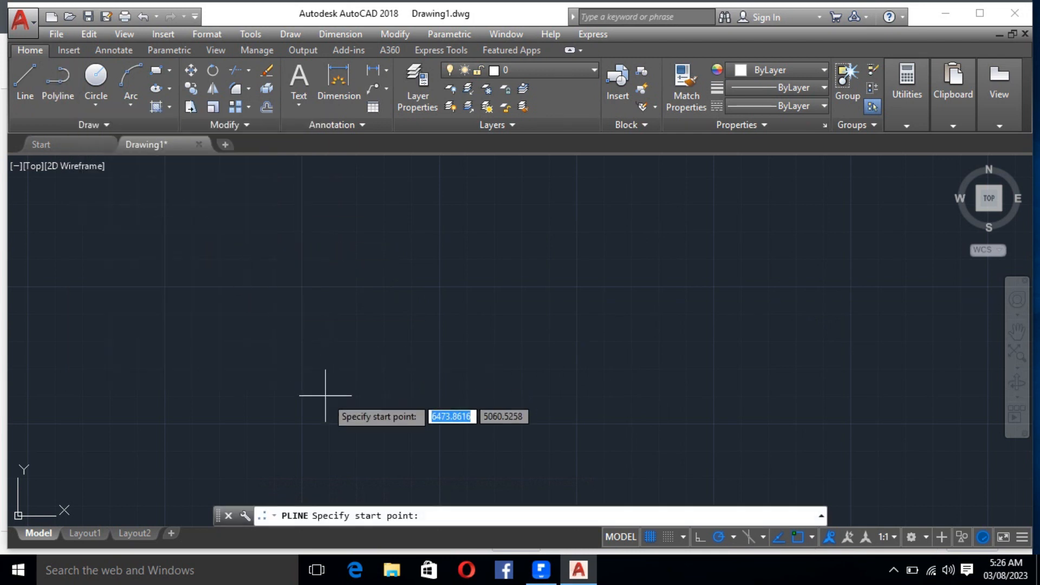
click(361, 339)
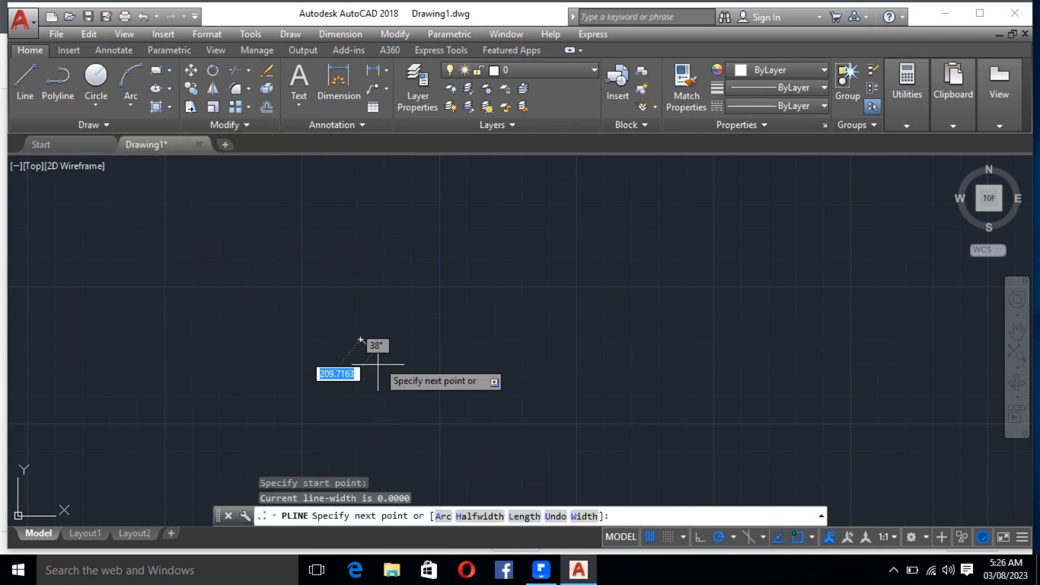
click(443, 516)
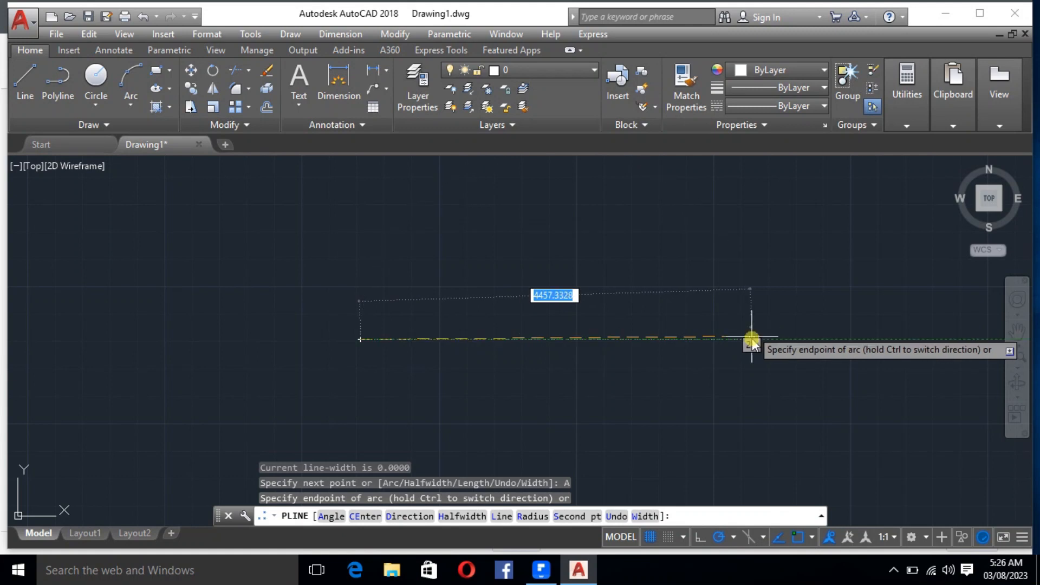
scroll(723, 340, down, 2)
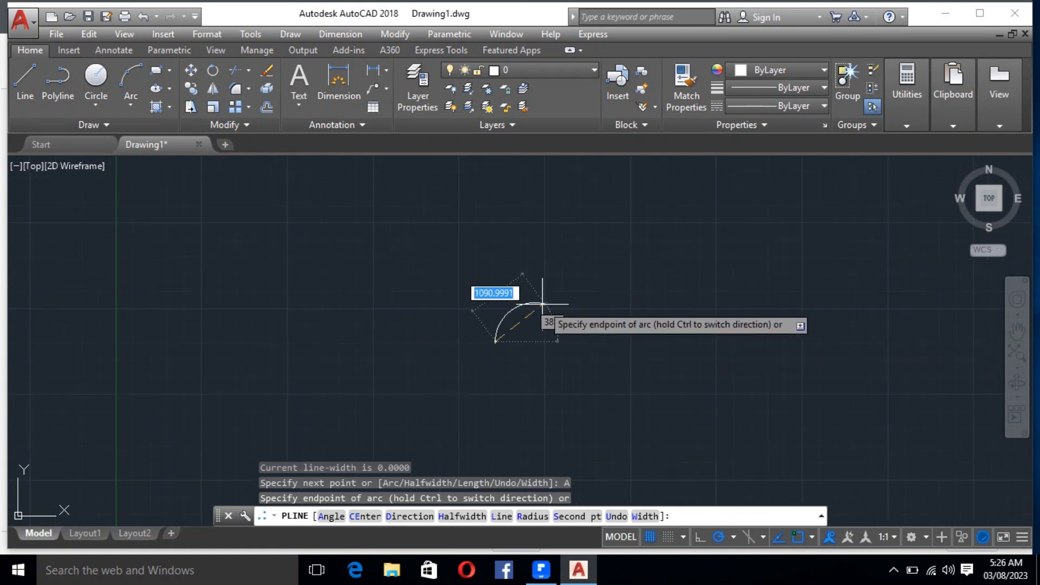
click(563, 341)
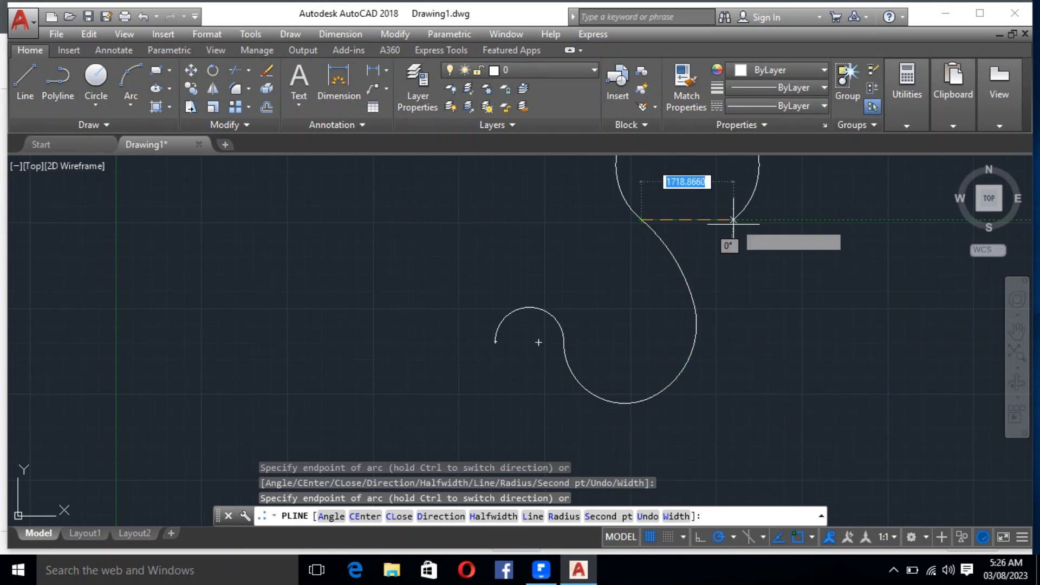
key(Escape)
Erase the curved arc polyline
click(746, 417)
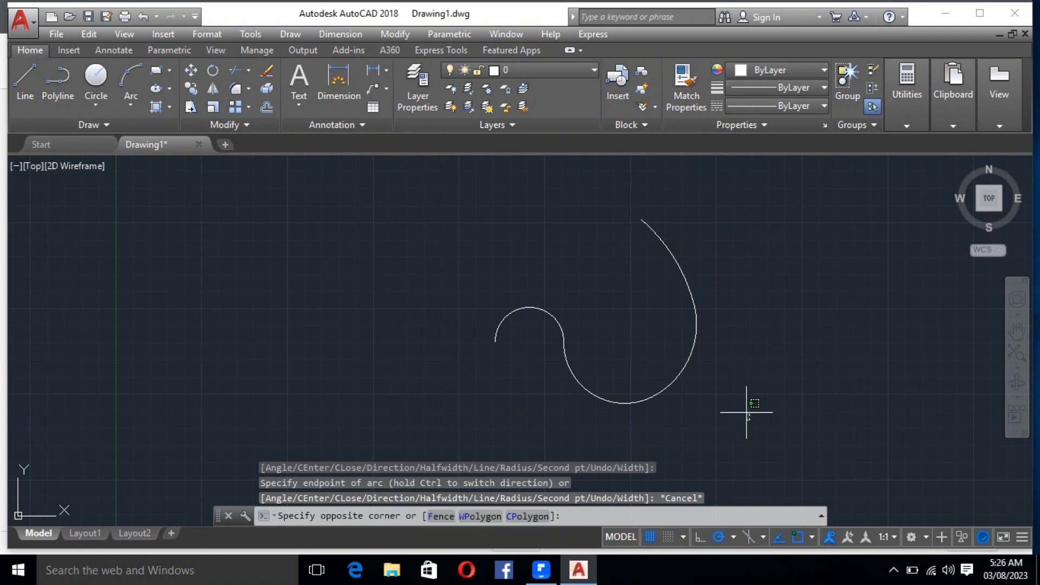
click(518, 240)
key(Delete)
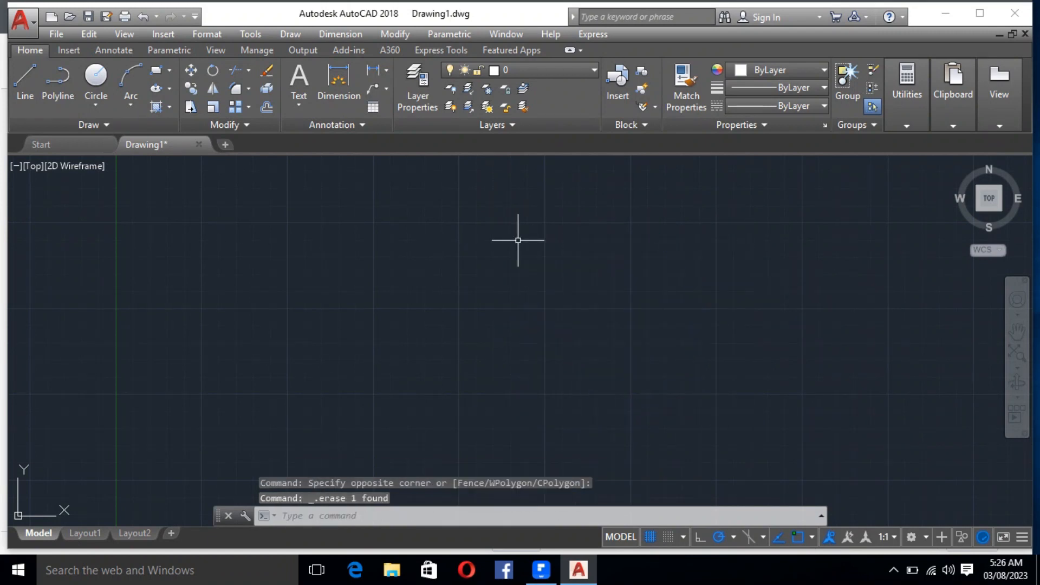
click(70, 89)
click(323, 329)
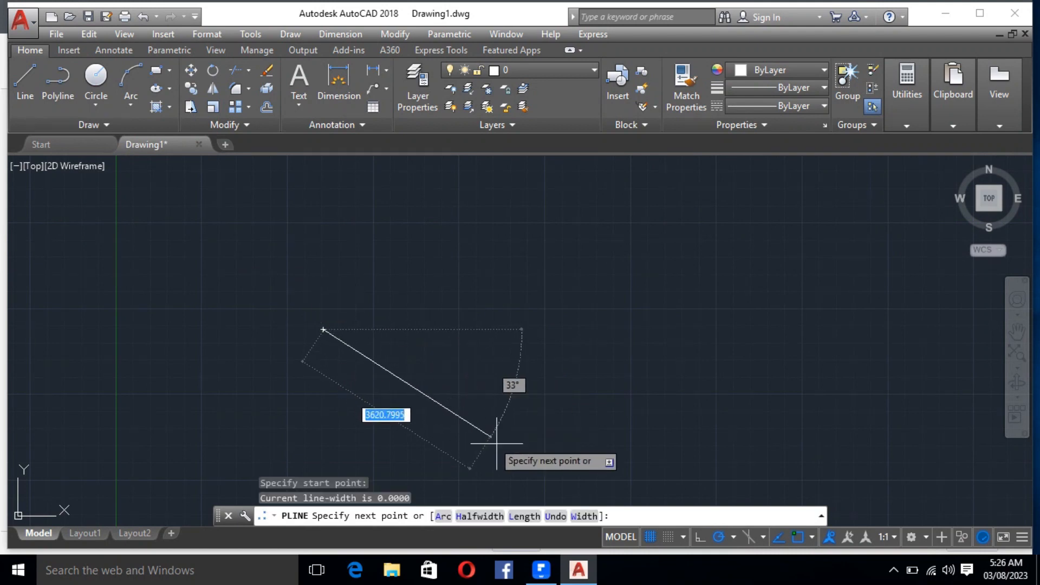
click(583, 515)
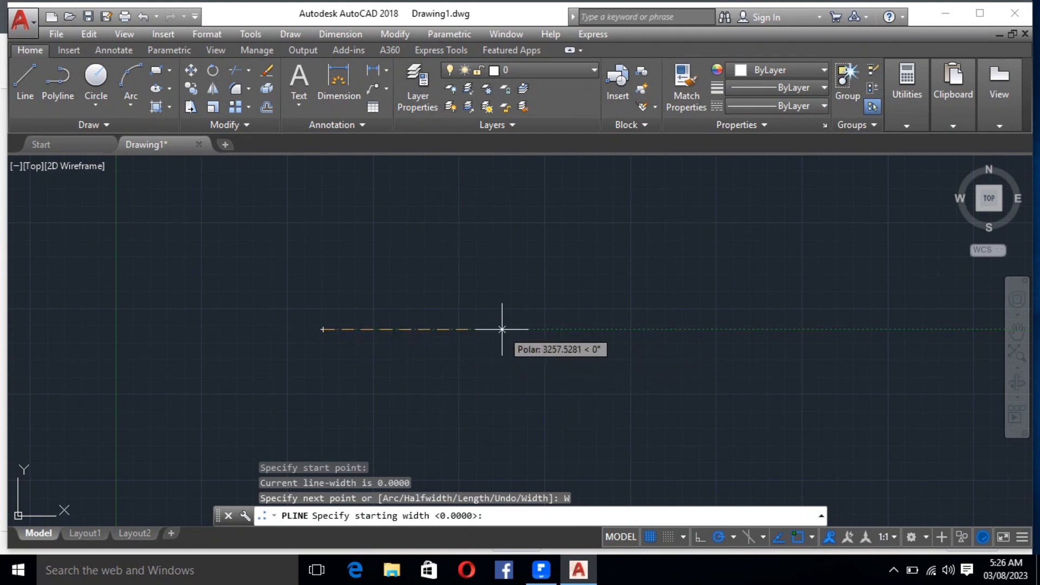
text(100)
key(Return)
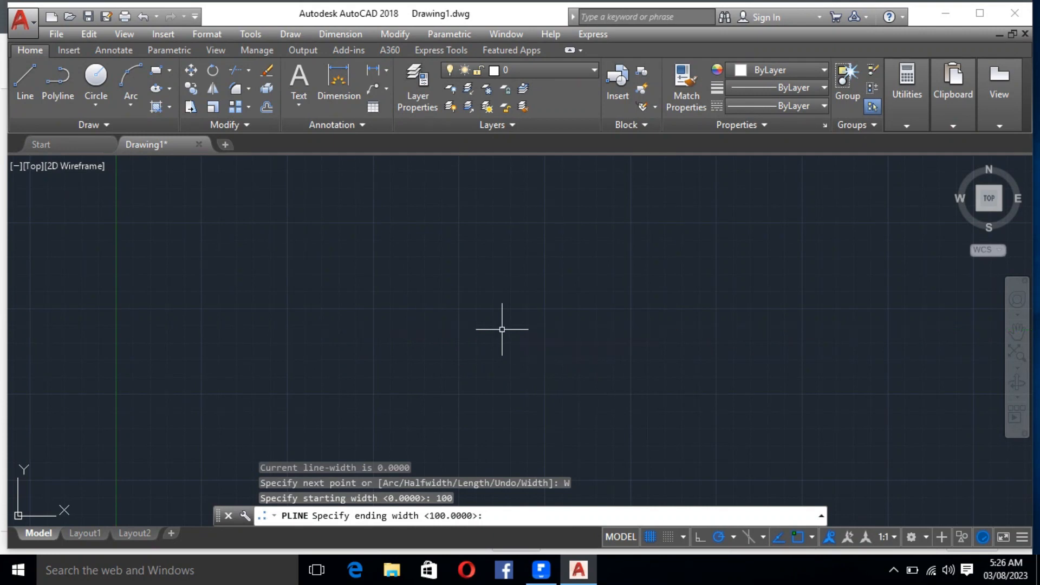
key(Escape)
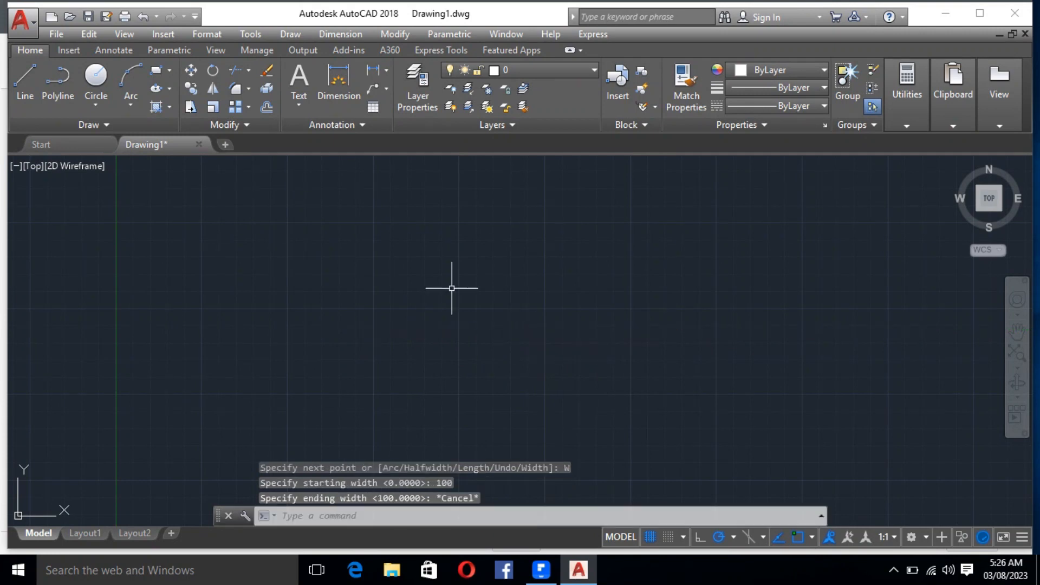
Start a new polyline in the empty drawing area and set its starting and ending widths to 0
click(58, 80)
click(366, 306)
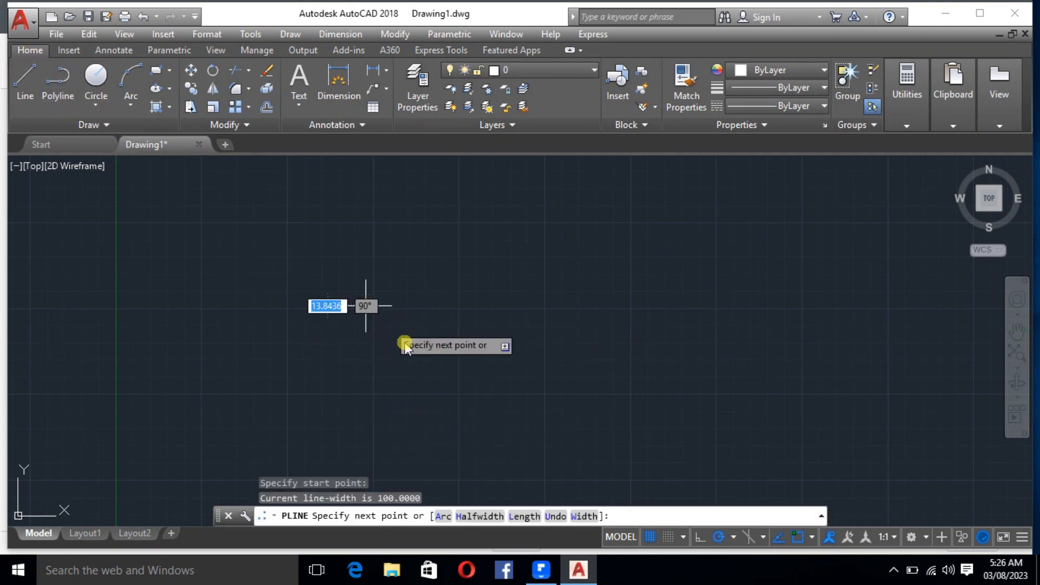
click(585, 516)
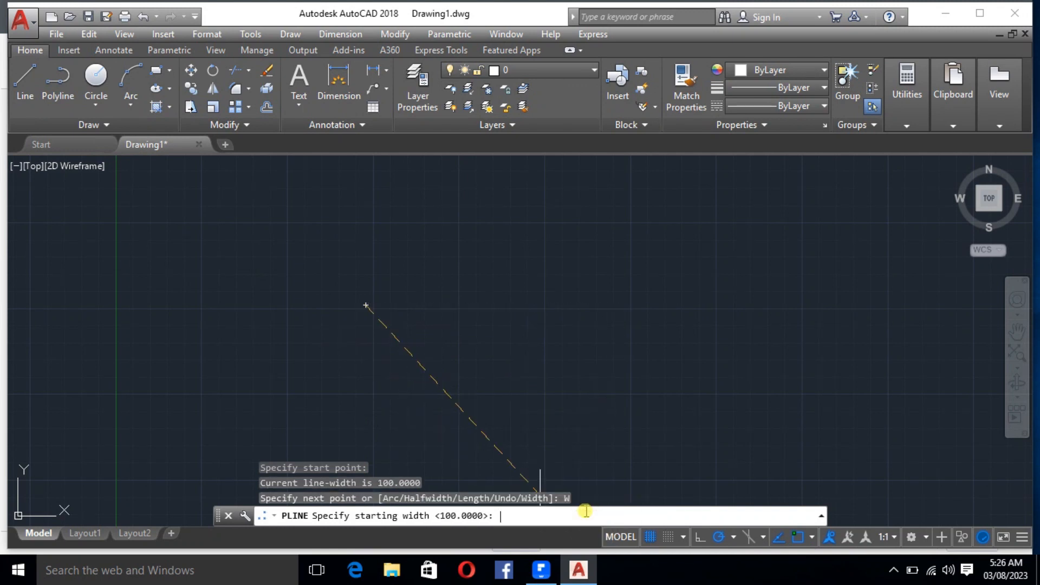
key(Return)
key(Return)
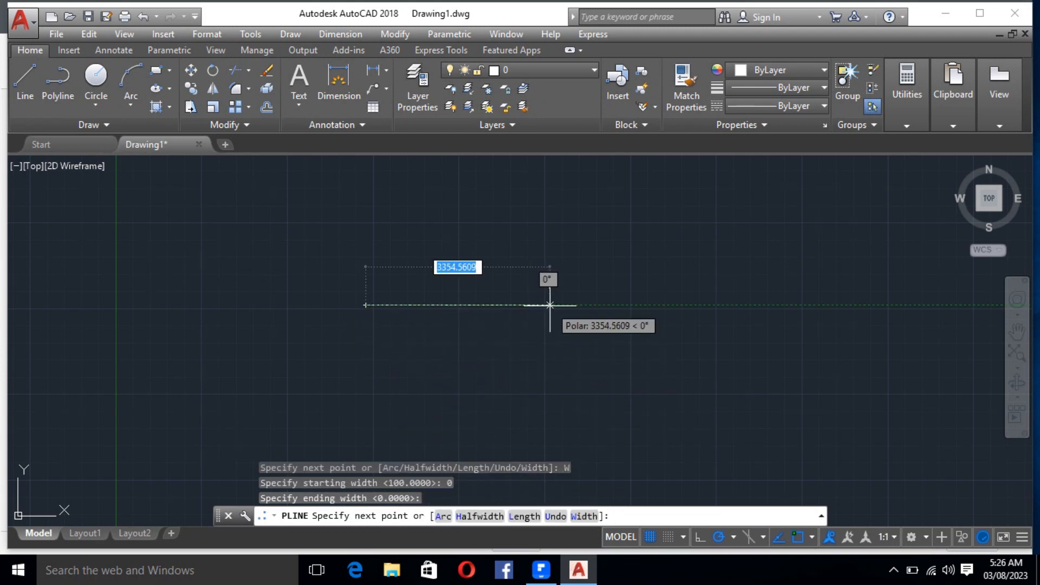
Set the polyline's starting and ending widths to 100 and draw a horizontal segment about 3722 units long
click(581, 517)
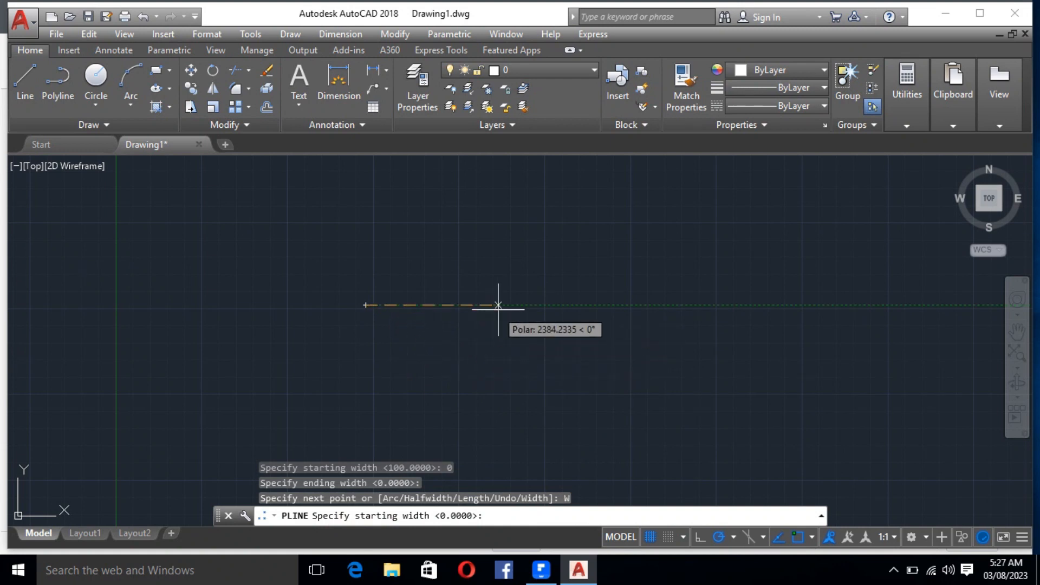
text(1)
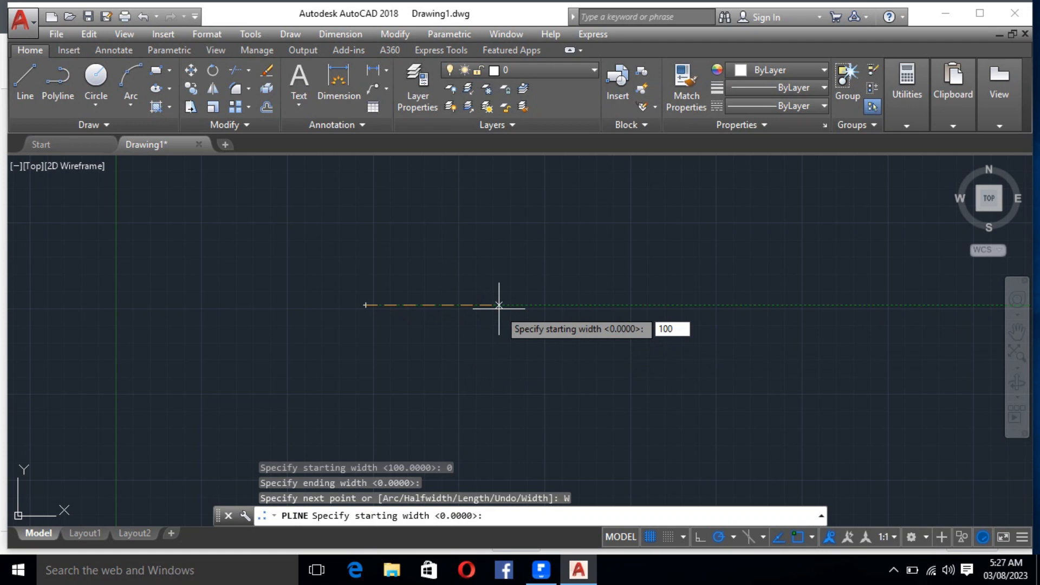
text(00)
key(Return)
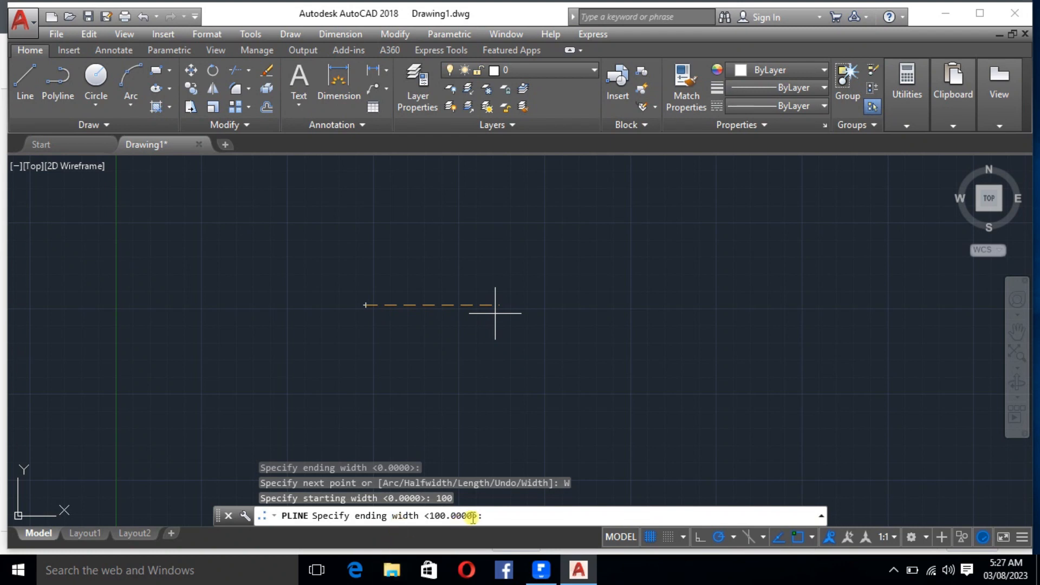
key(Return)
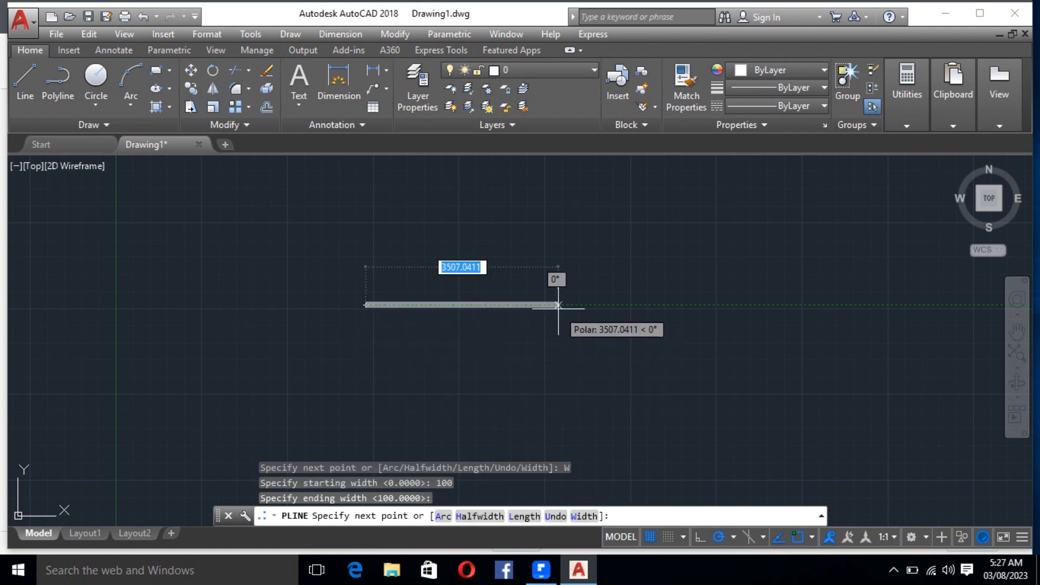
scroll(556, 309, up, 5)
middle_drag(556, 308, 566, 296)
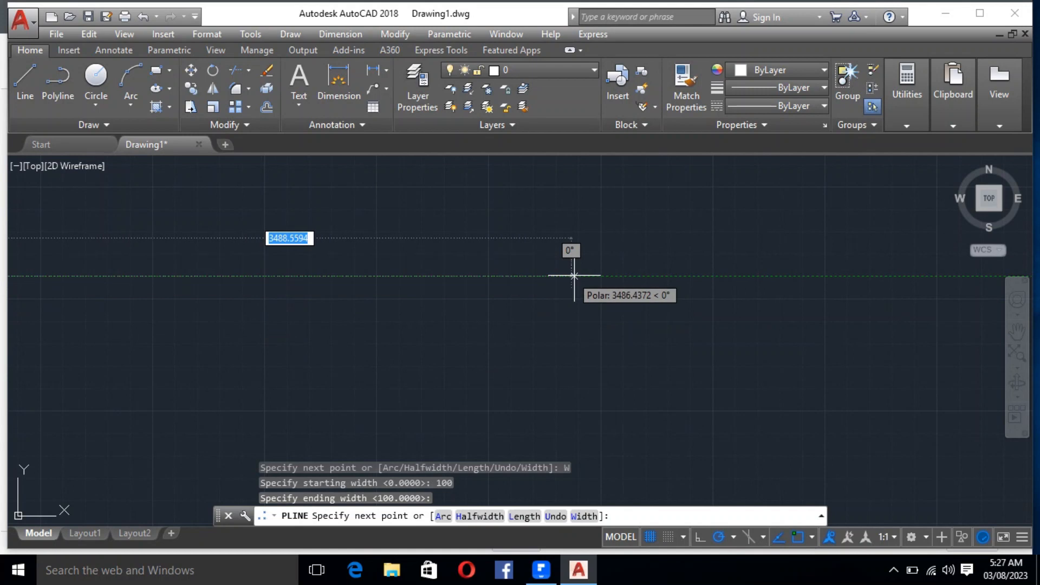
scroll(588, 274, down, 2)
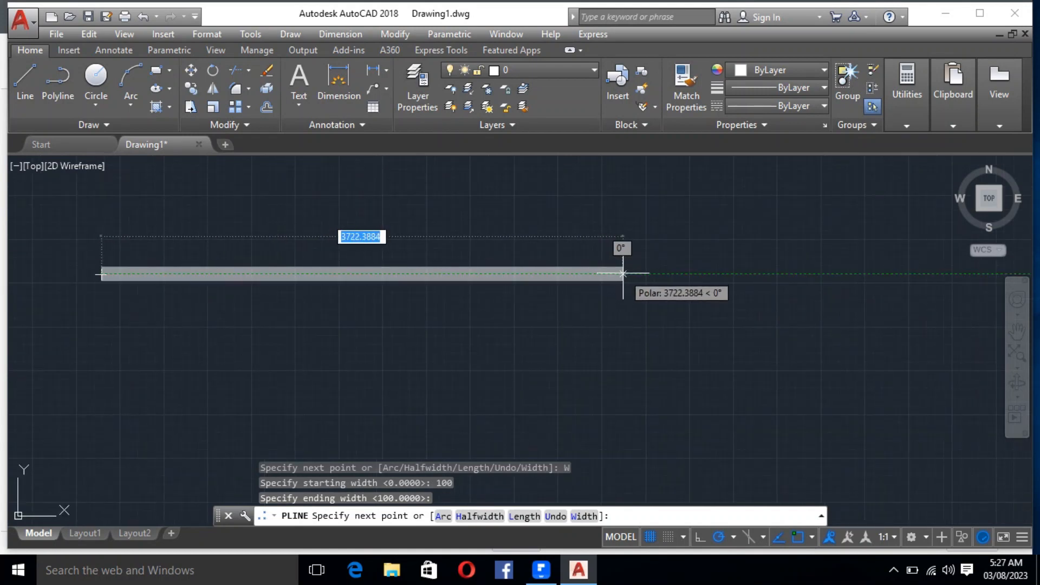
click(623, 273)
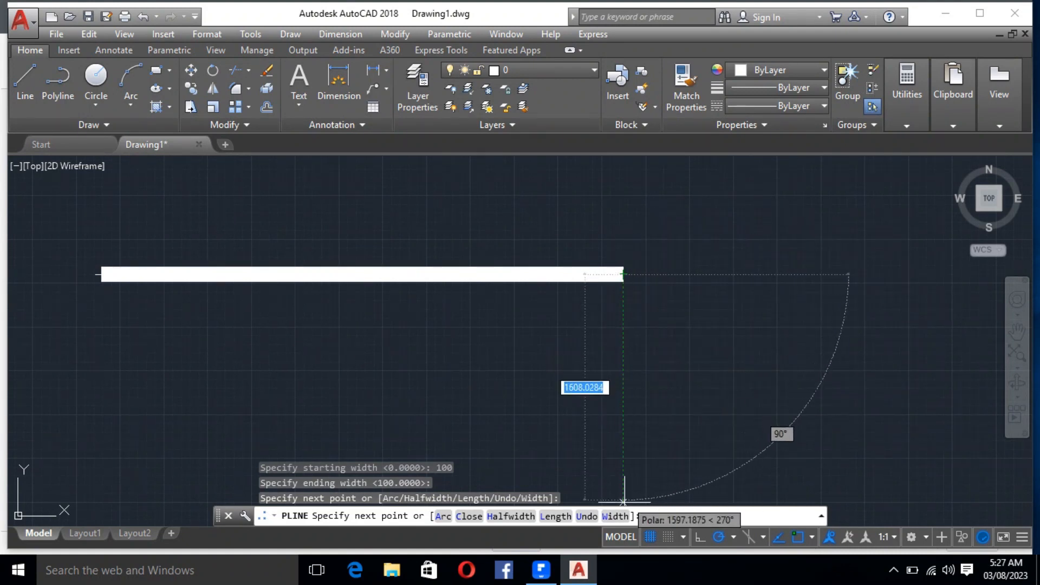
Add a horizontal arrowhead segment to the polyline's right end with starting width 300 and ending width 0, finishing the polyline
click(616, 515)
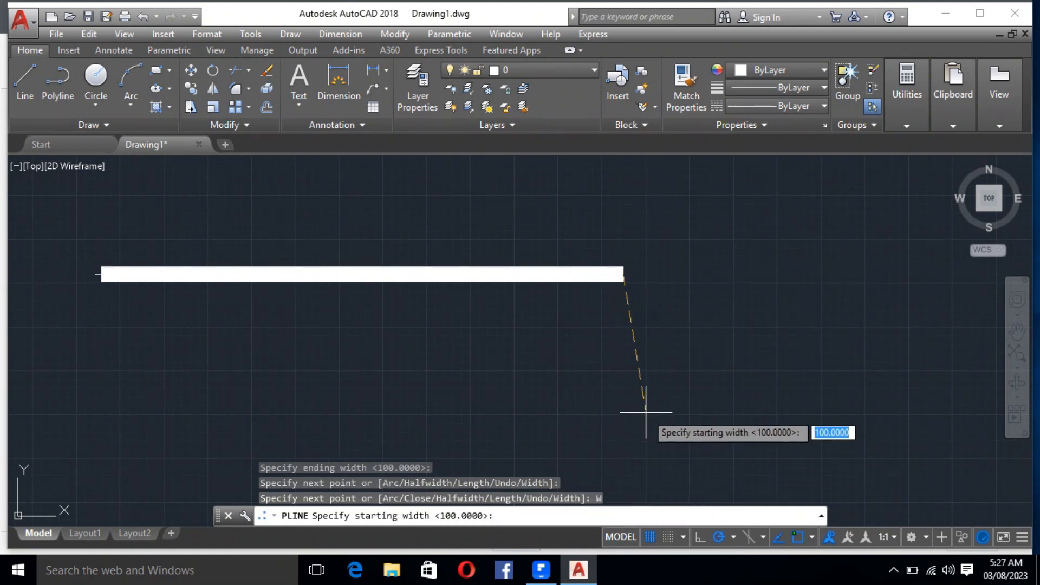
text(3)
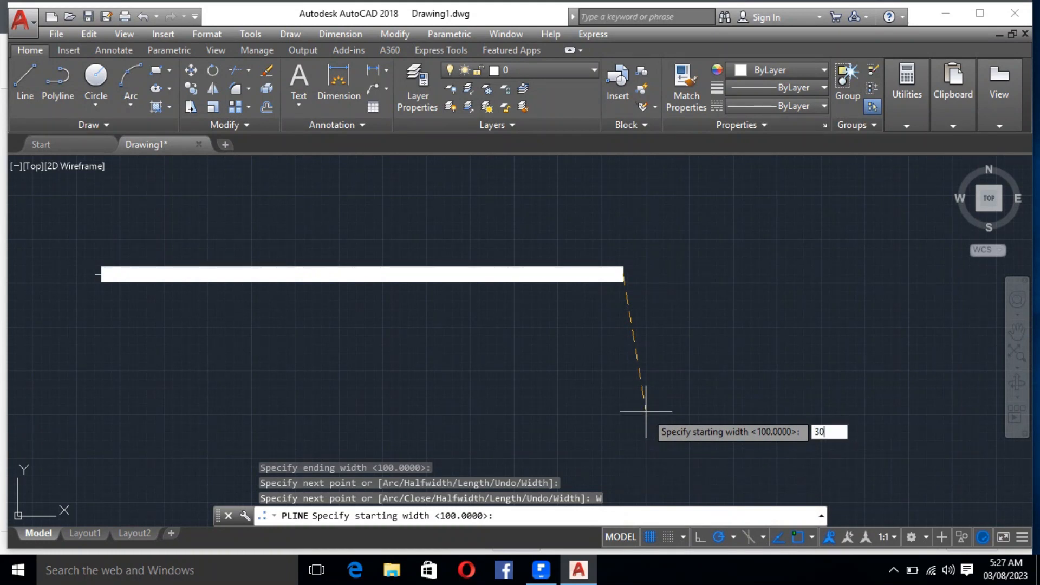
key(Return)
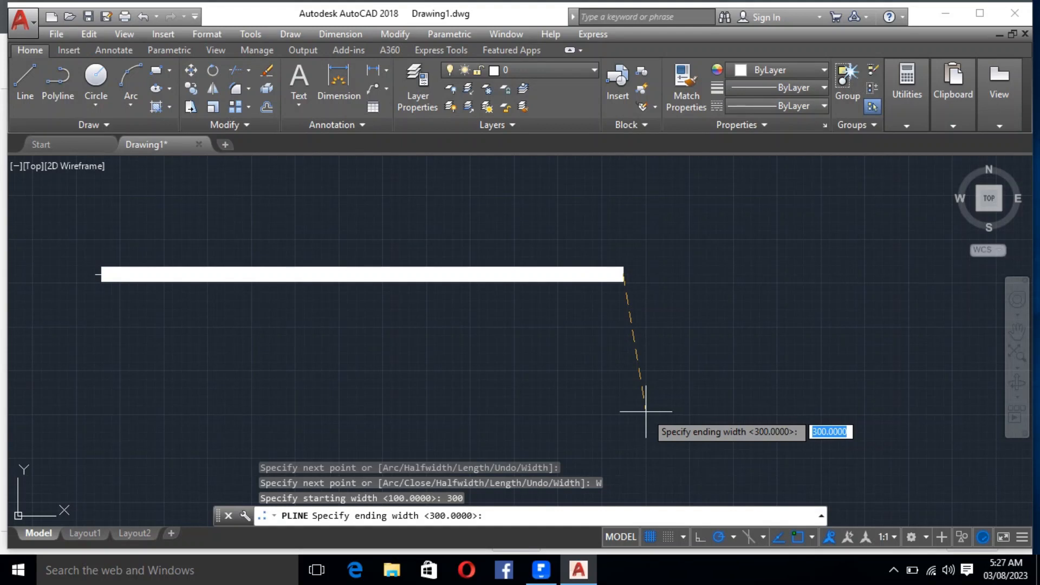
text(0)
key(Return)
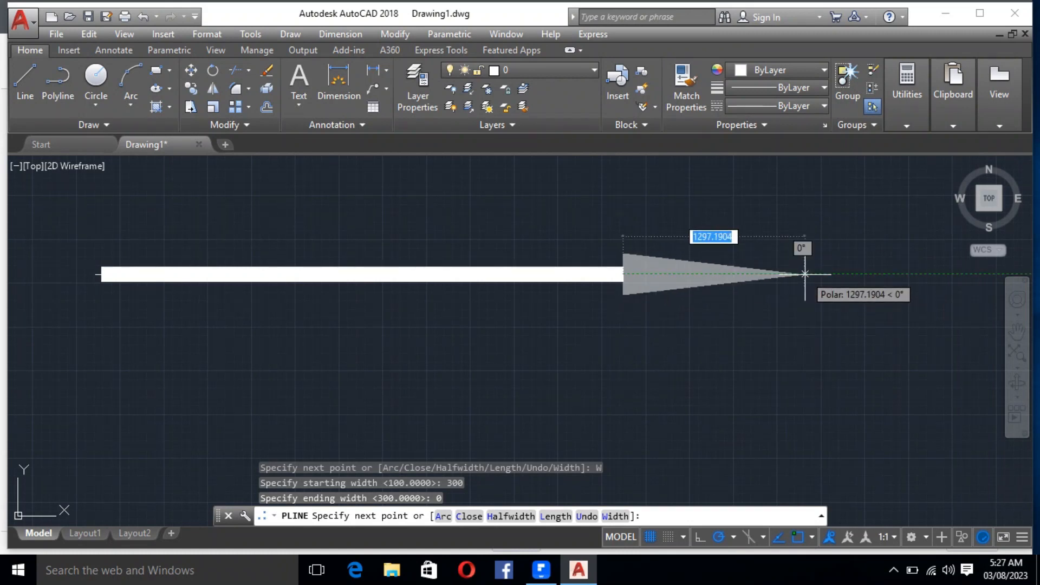
click(724, 274)
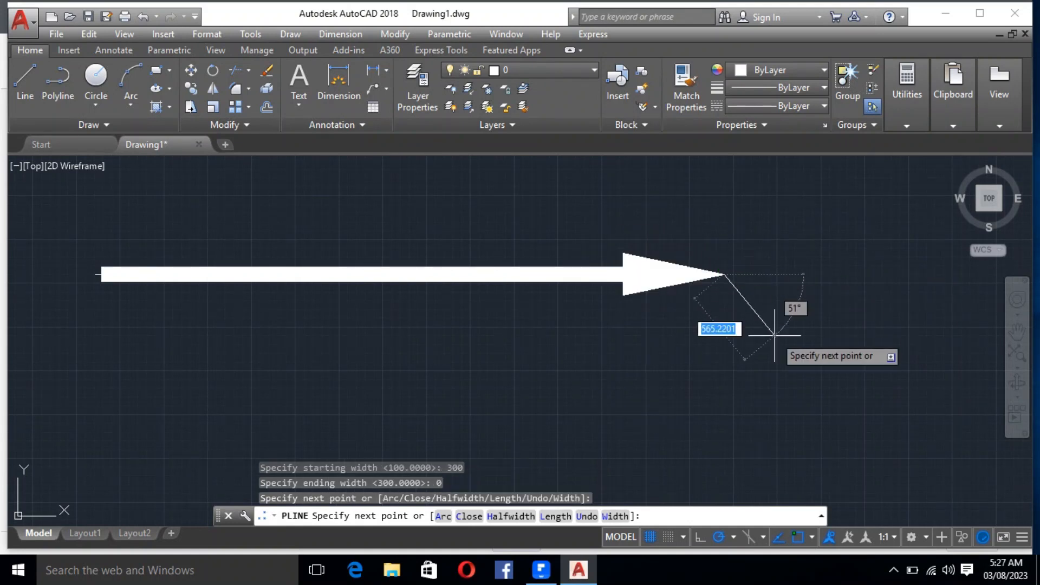
key(Escape)
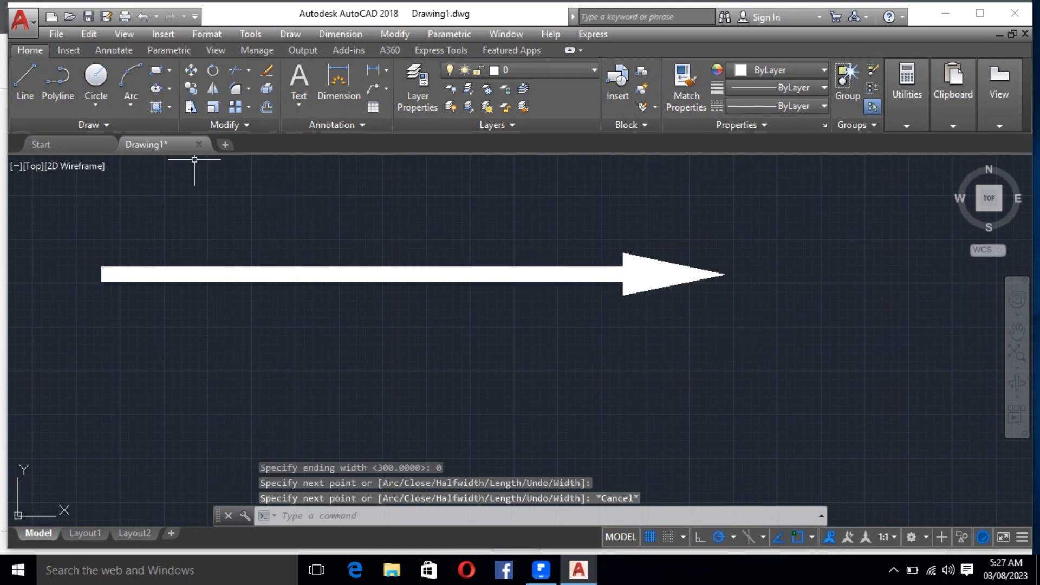
Start a second polyline below the arrow with starting and ending widths of 100 and draw one shorter horizontal segment
click(58, 81)
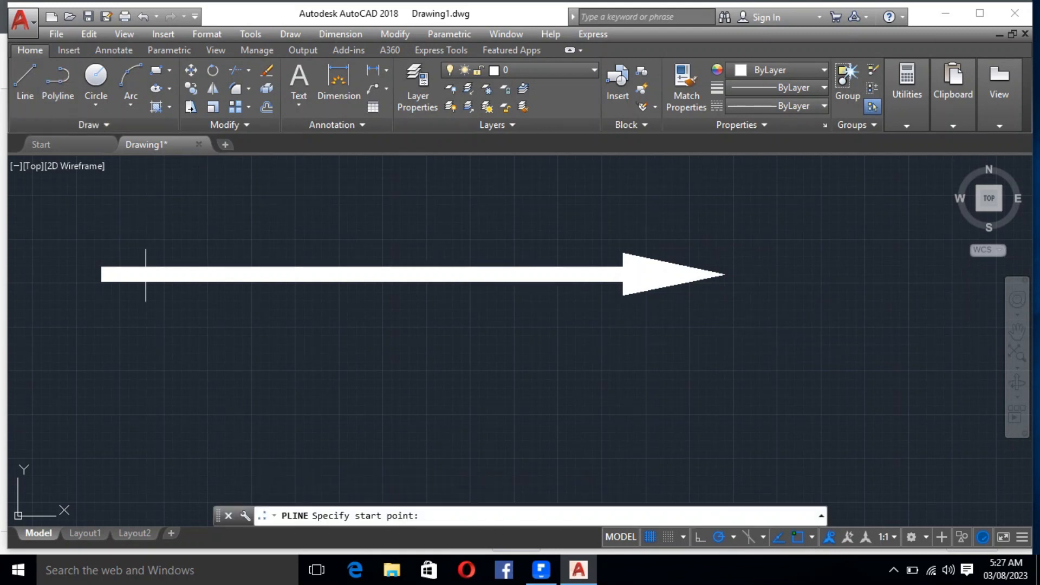
click(246, 359)
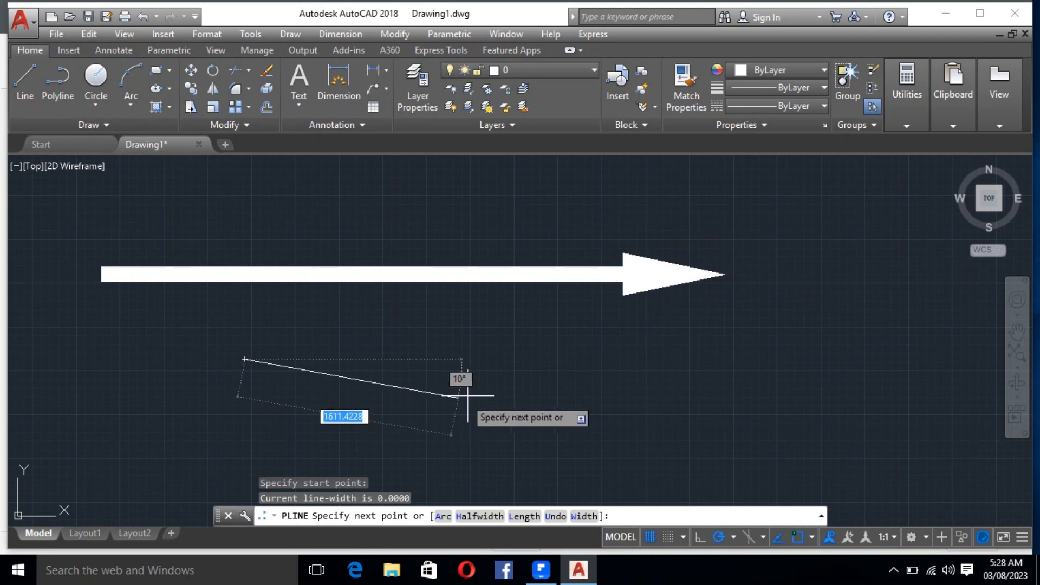
click(584, 516)
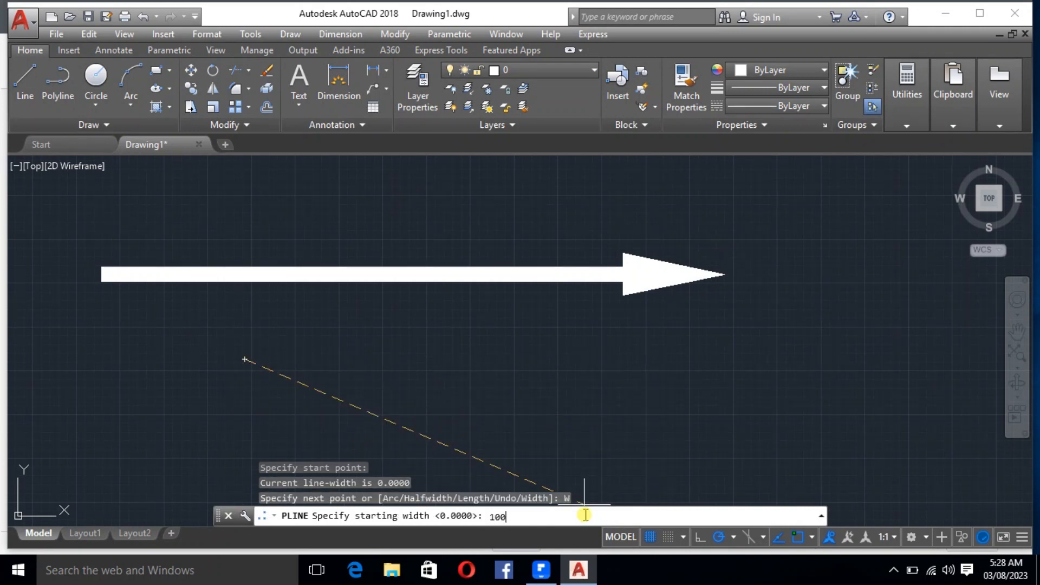
text(100)
key(Return)
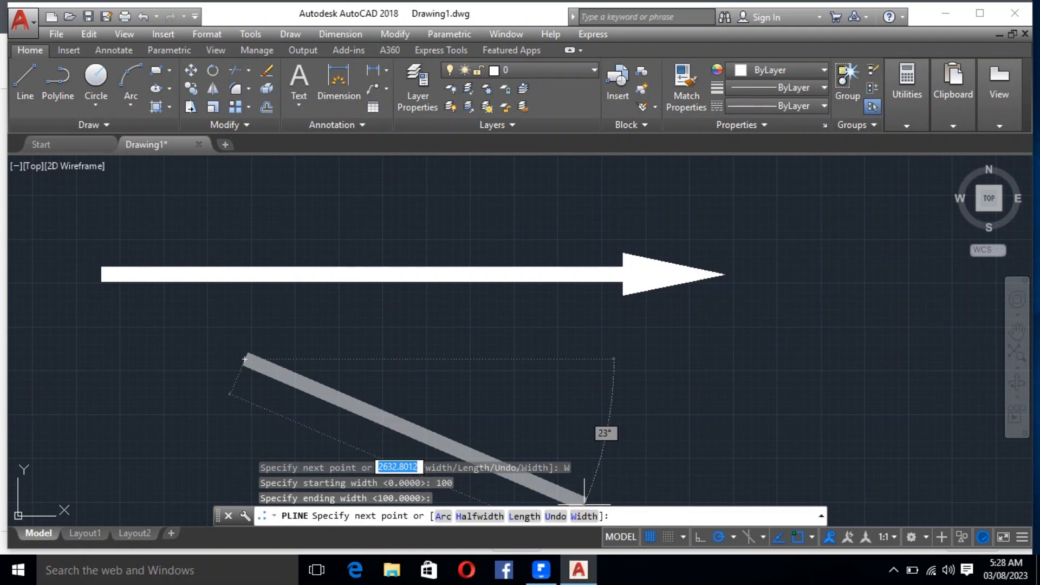
click(610, 360)
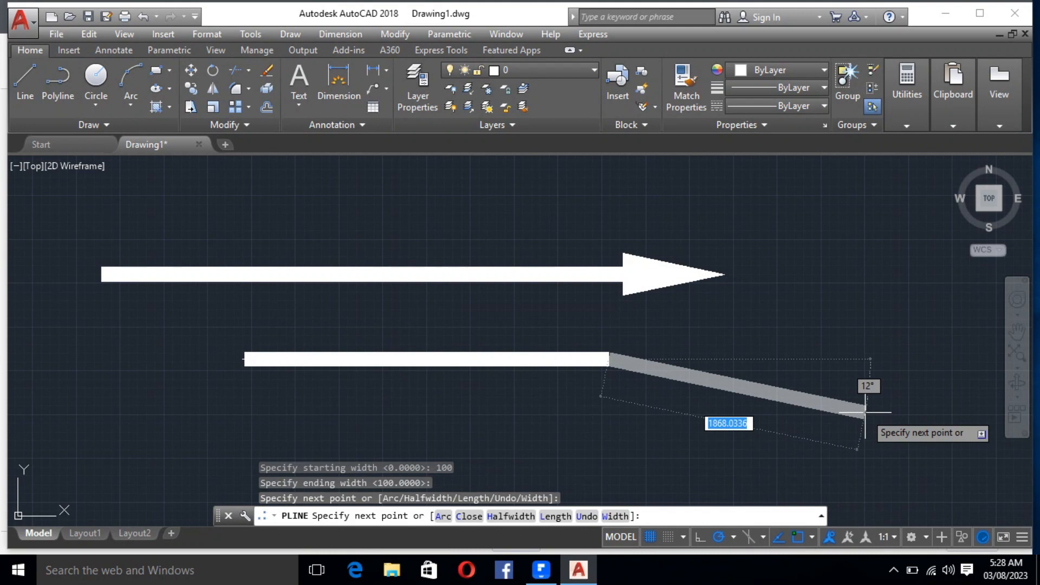
Set the lower polyline's next starting and ending widths to 0 and end it without adding another segment
click(615, 514)
text(0)
key(Return)
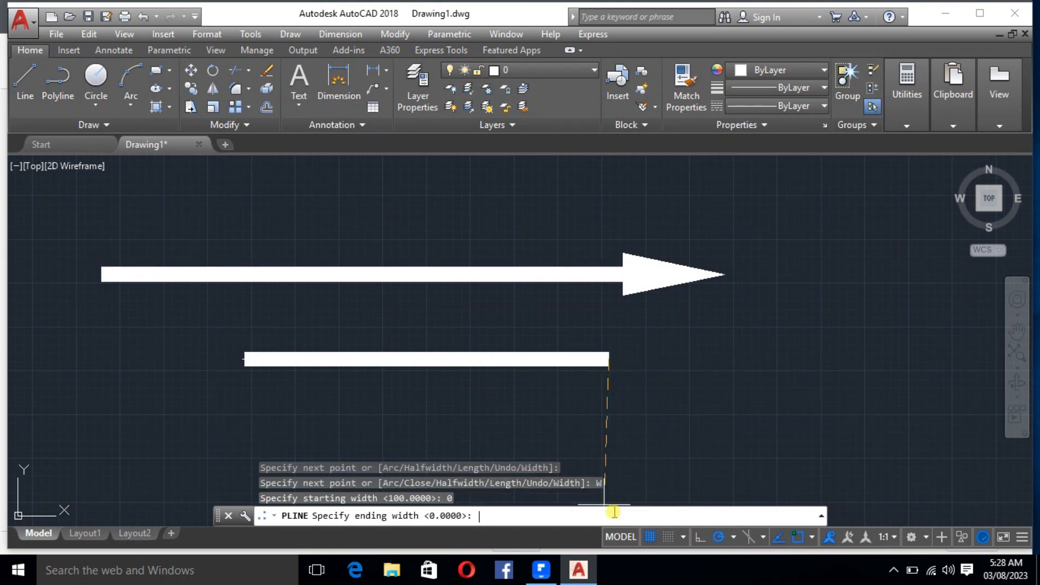
key(Return)
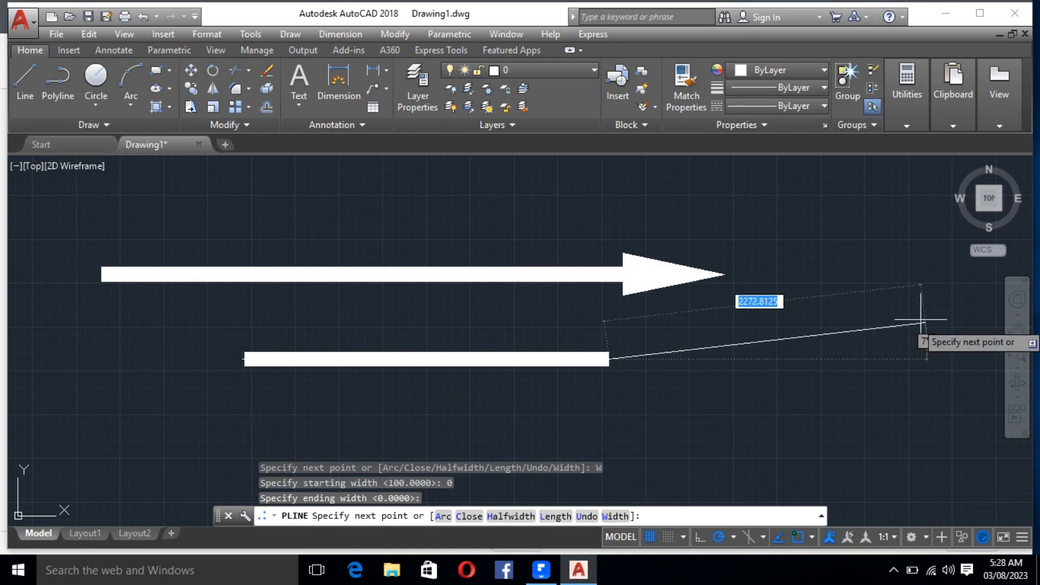
key(Escape)
Erase both the arrow and the lower wide polyline
click(773, 422)
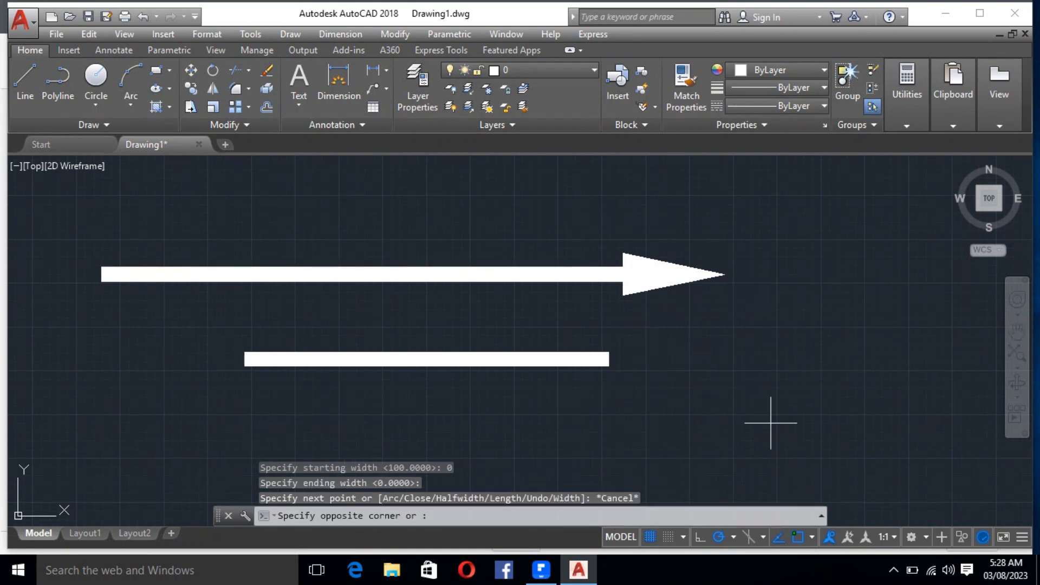
click(374, 253)
key(Delete)
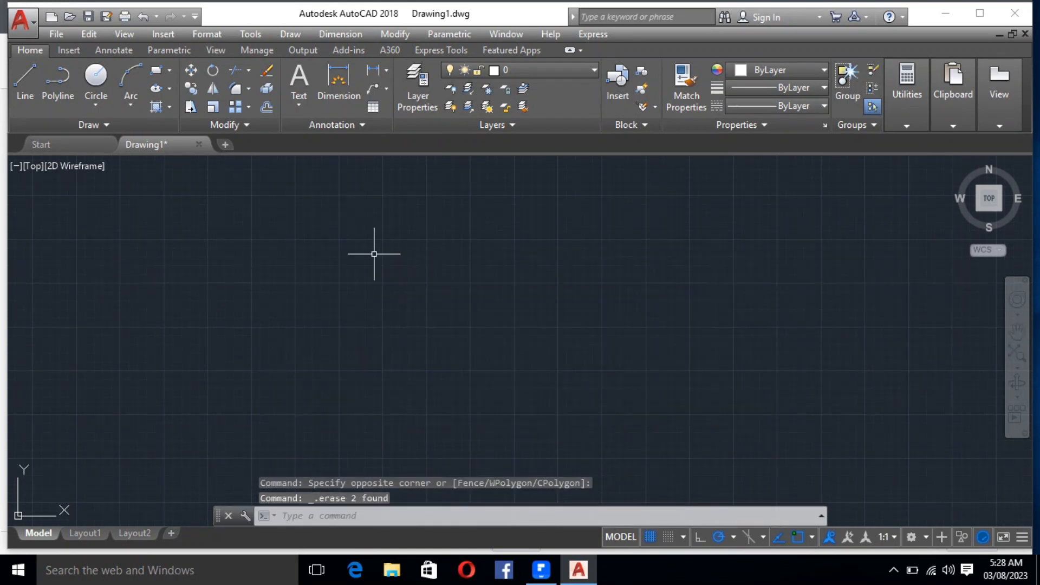
Draw an open wavy spline through seven points with the Fit creation method, alternating low and high points to form three peaks
click(99, 125)
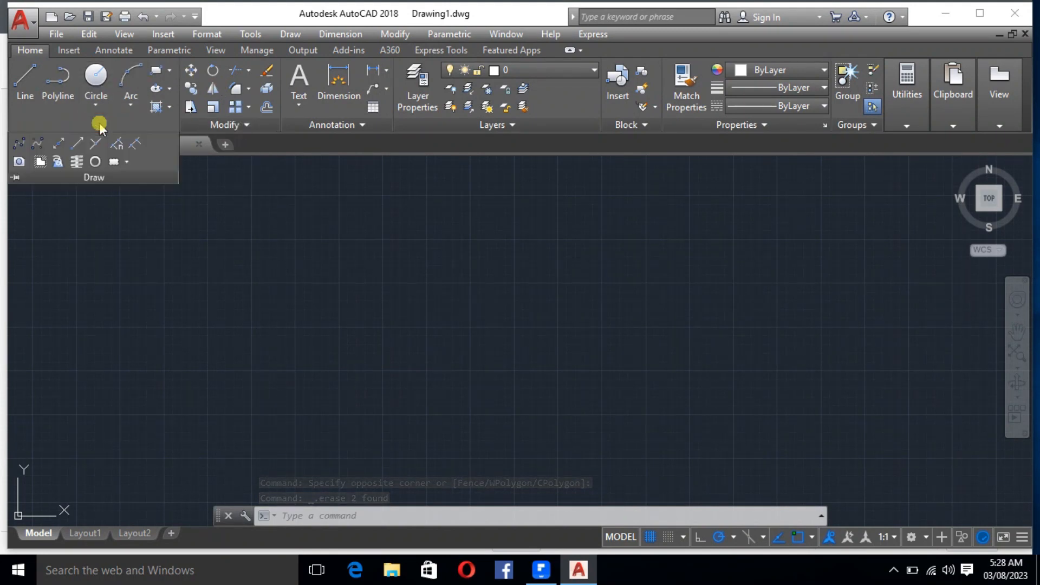
click(26, 143)
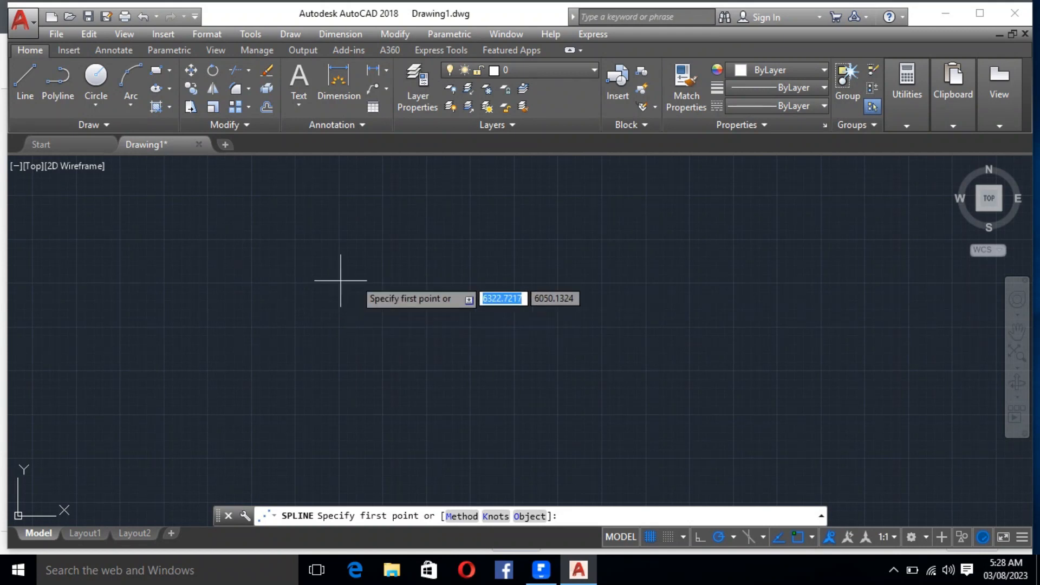
click(451, 515)
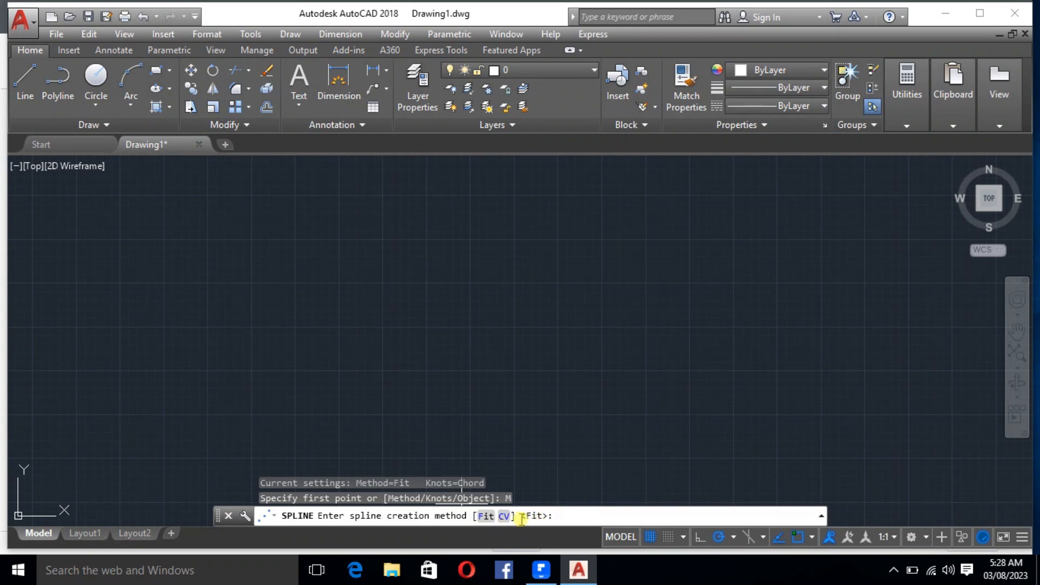
click(485, 516)
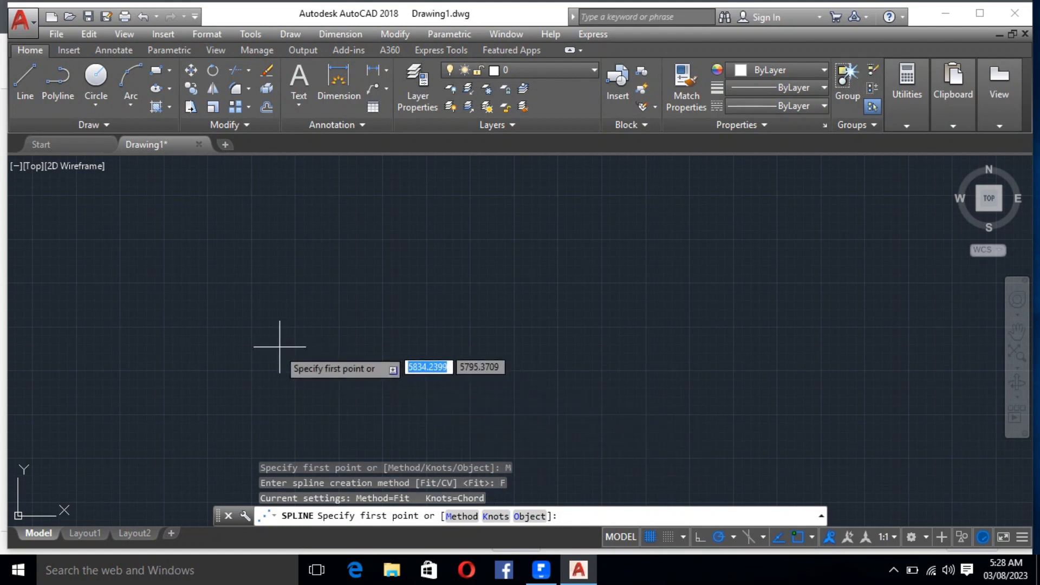
click(267, 357)
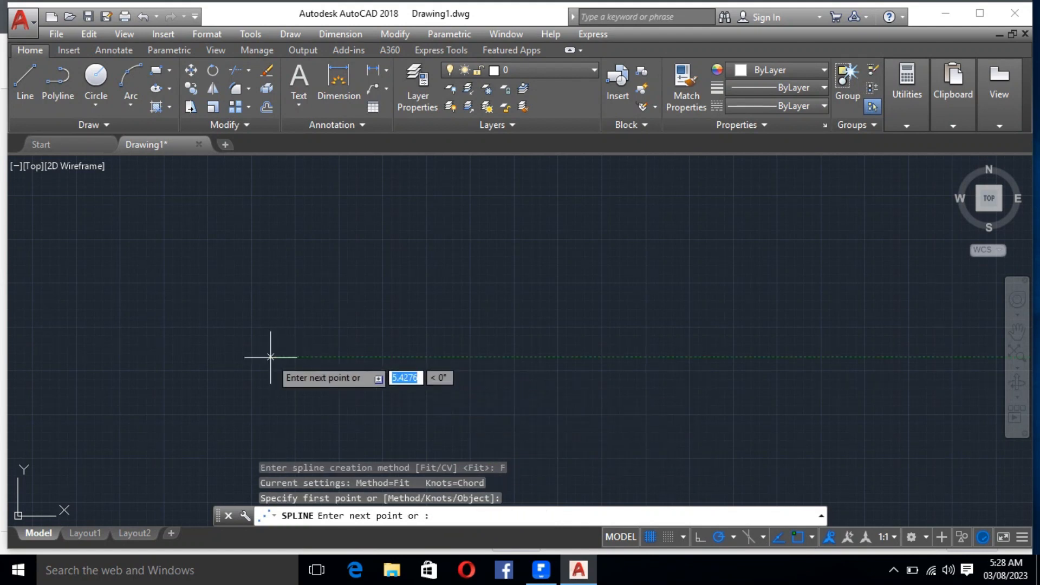
click(320, 238)
click(398, 356)
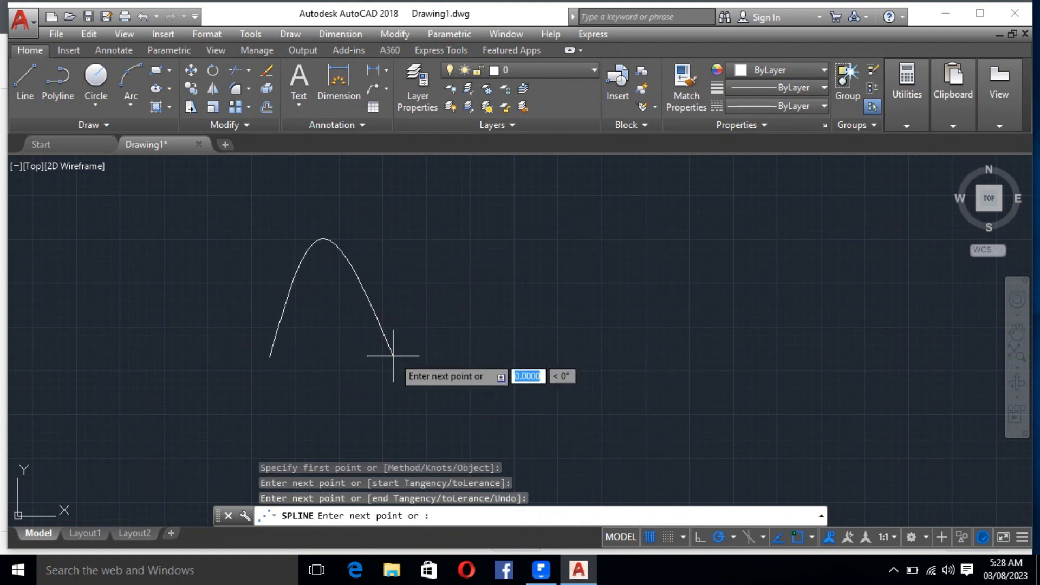
click(445, 233)
click(520, 349)
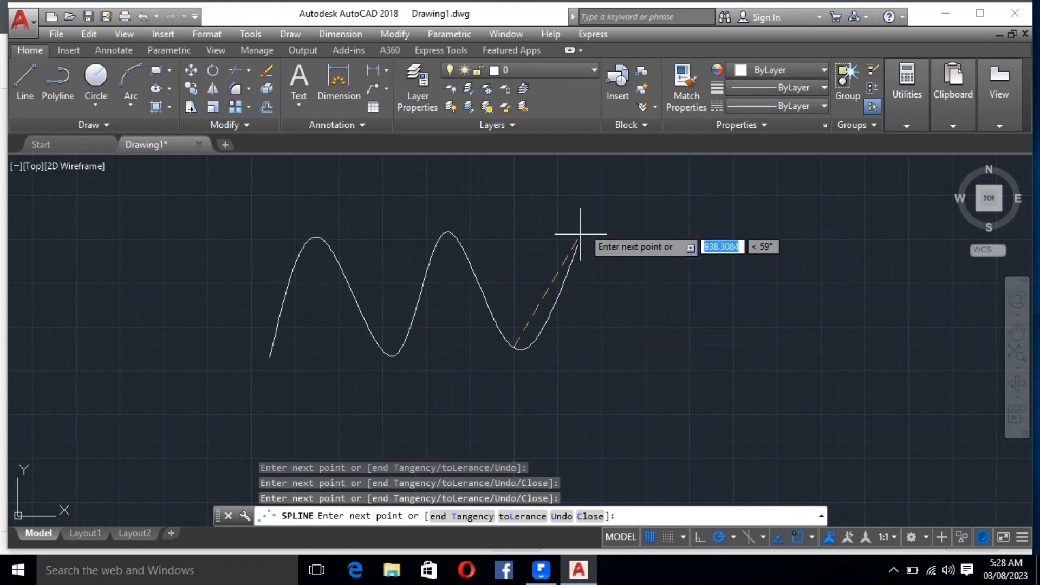
click(585, 236)
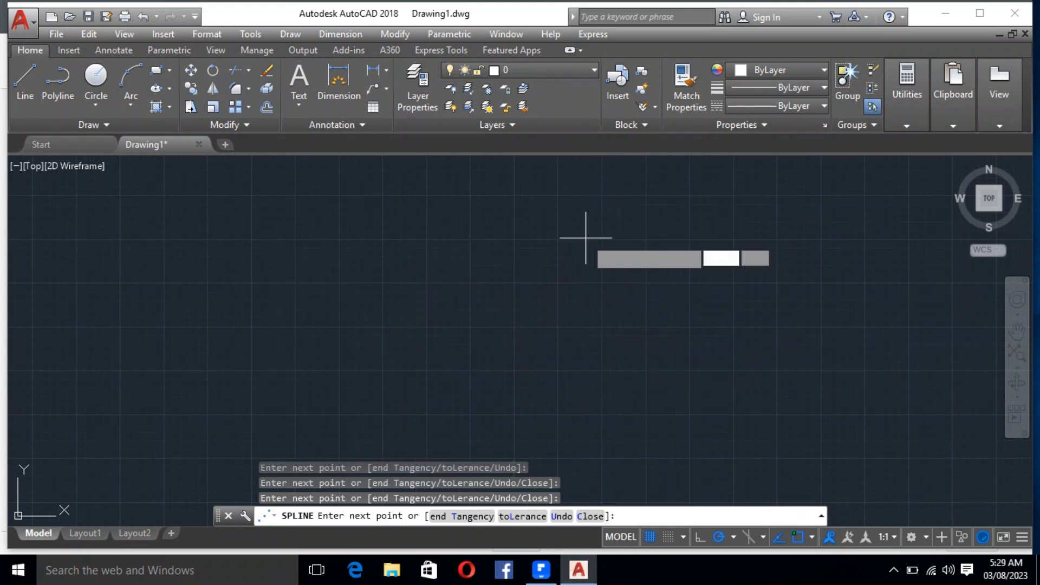
click(640, 349)
key(Return)
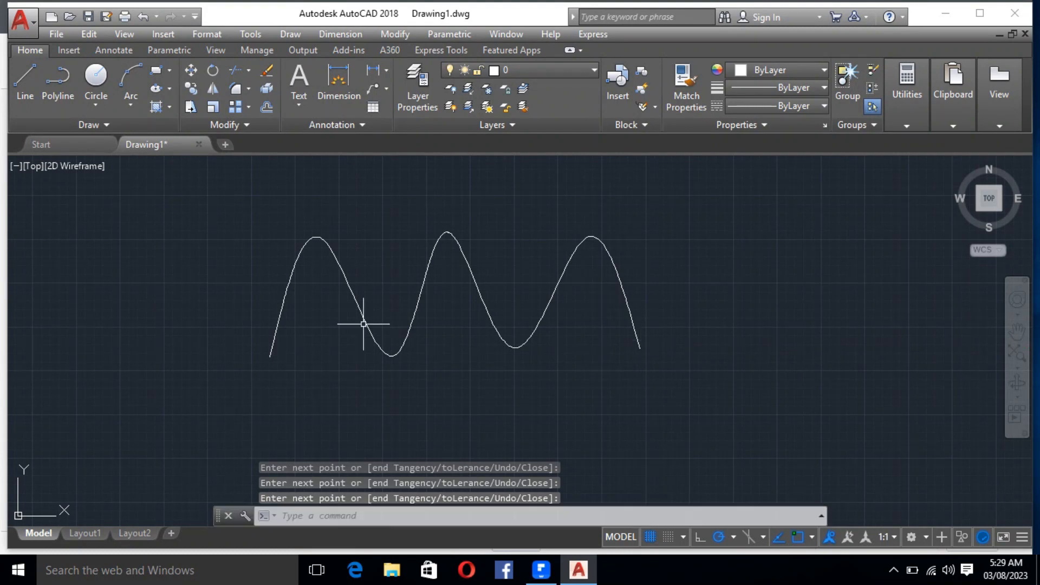
Draw a second open spline to the right of the first with the CV creation method, using seven zigzag control vertices
scroll(259, 373, down, 4)
scroll(417, 326, up, 2)
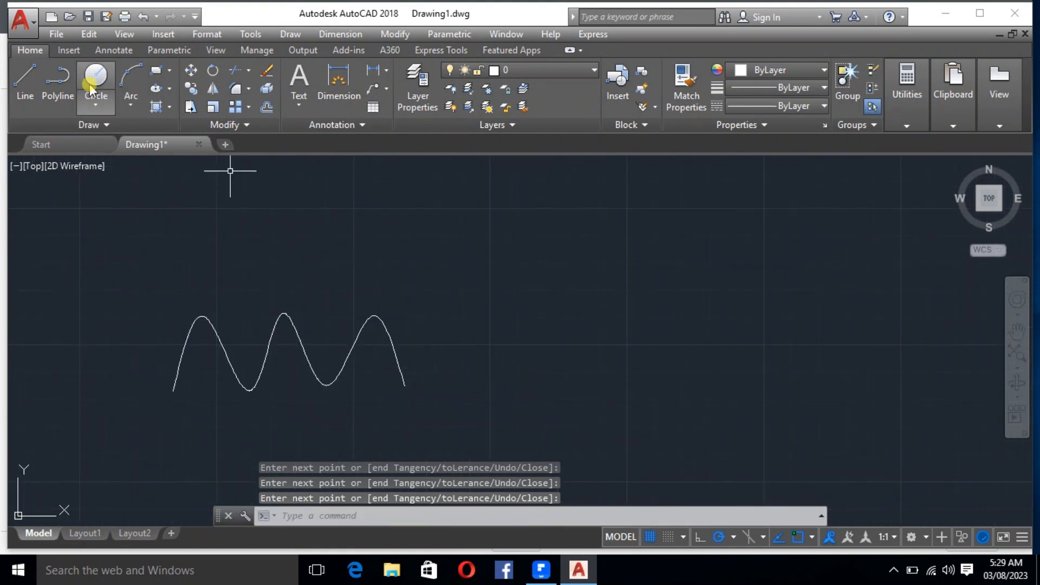
click(79, 131)
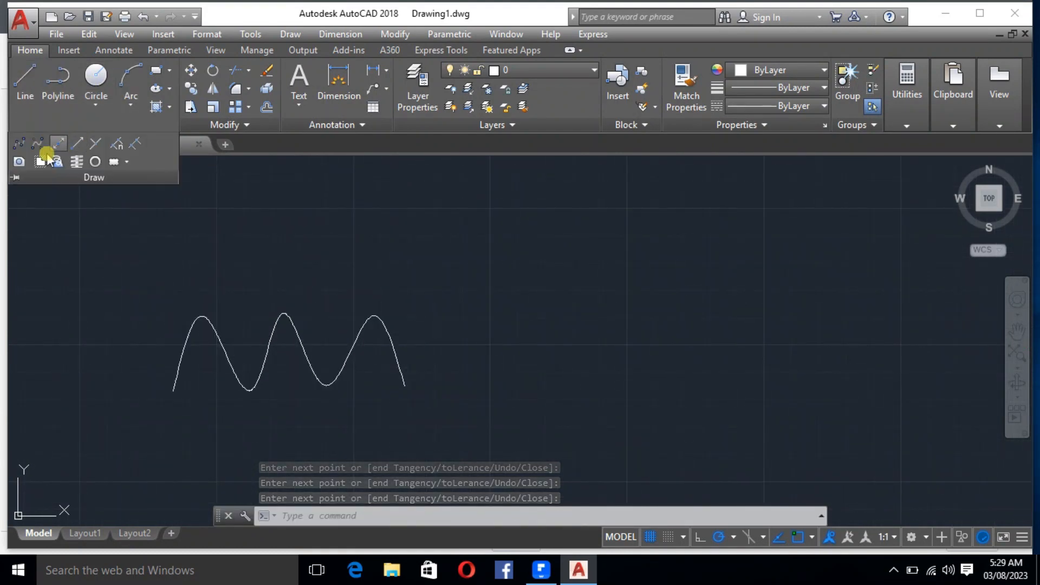
click(19, 144)
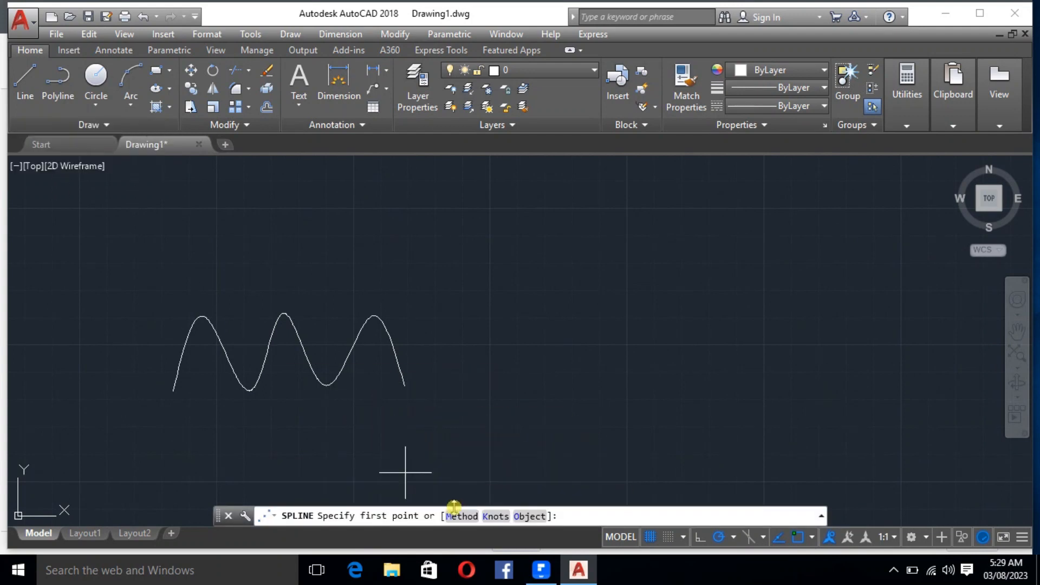
click(462, 516)
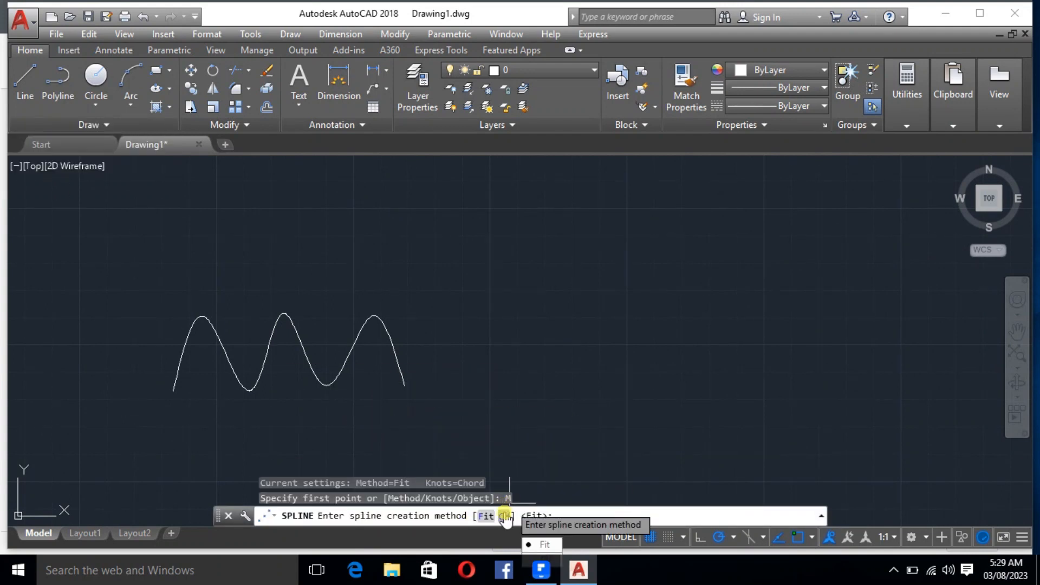
click(505, 516)
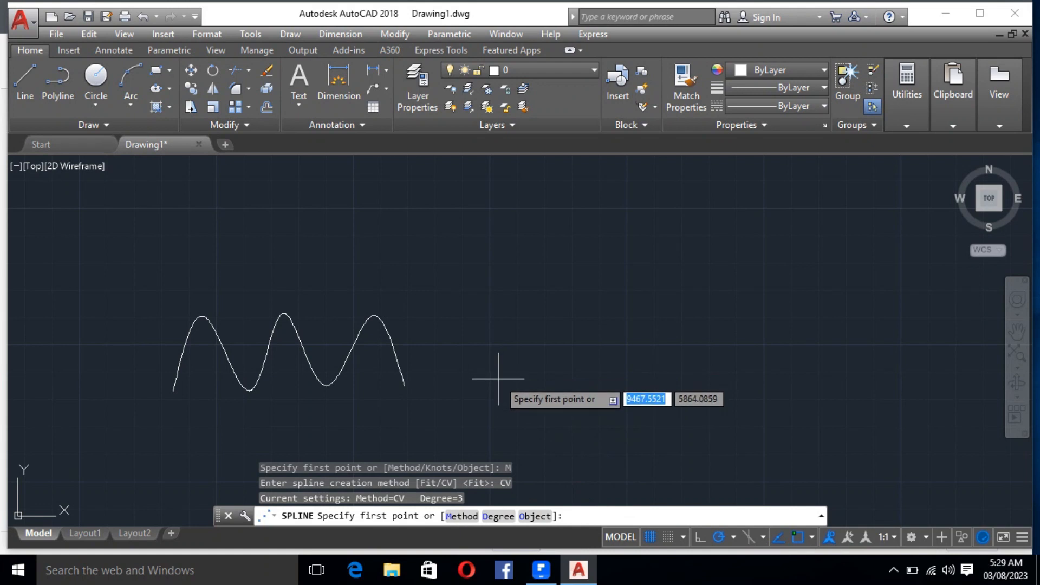
click(498, 378)
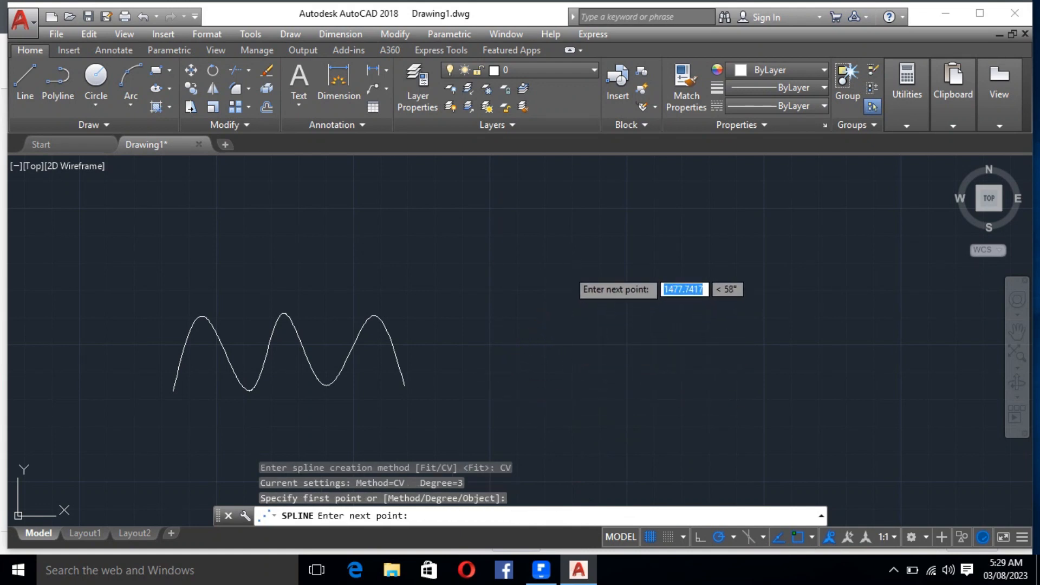
click(568, 269)
click(657, 386)
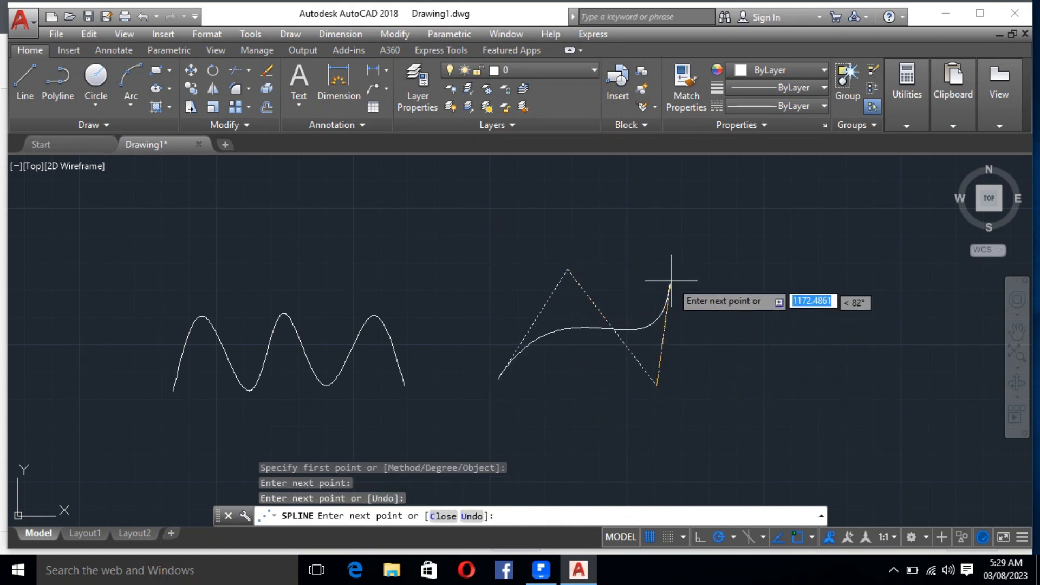
click(689, 269)
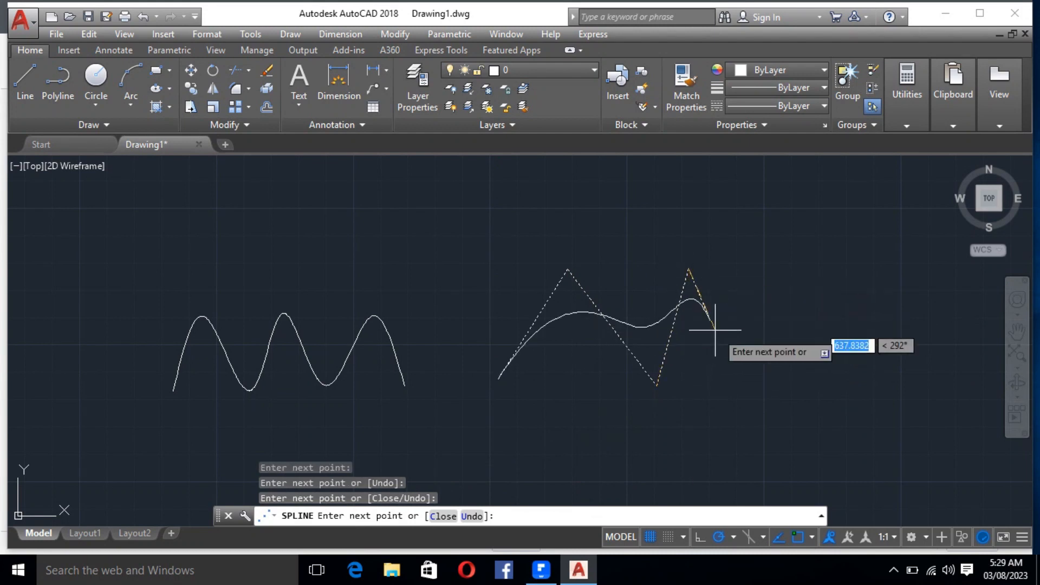
click(745, 386)
click(761, 260)
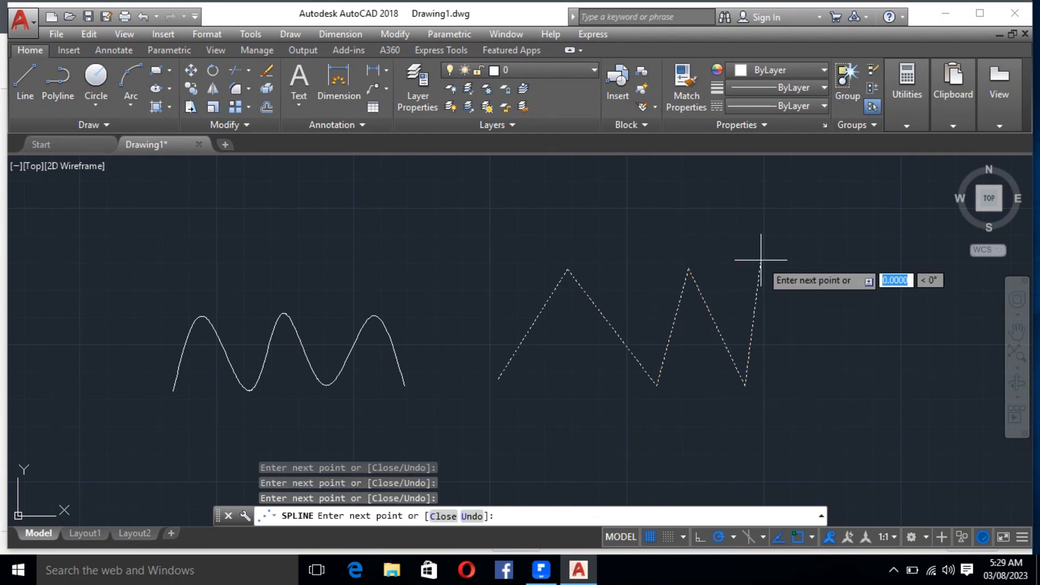
click(838, 381)
key(Return)
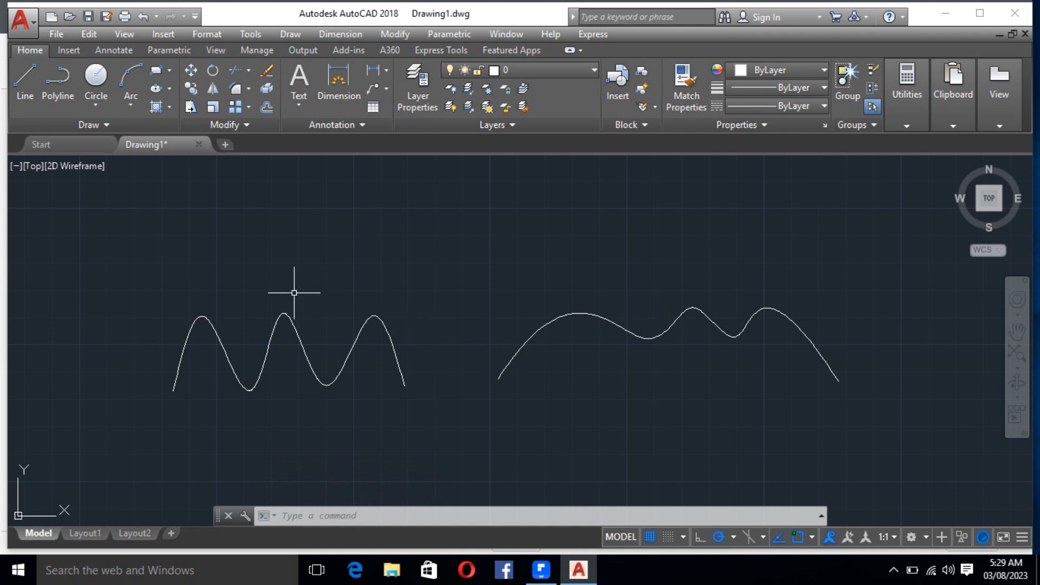
Stretch the fit point at the left spline's middle peak straight down below the neighbouring valleys
click(196, 316)
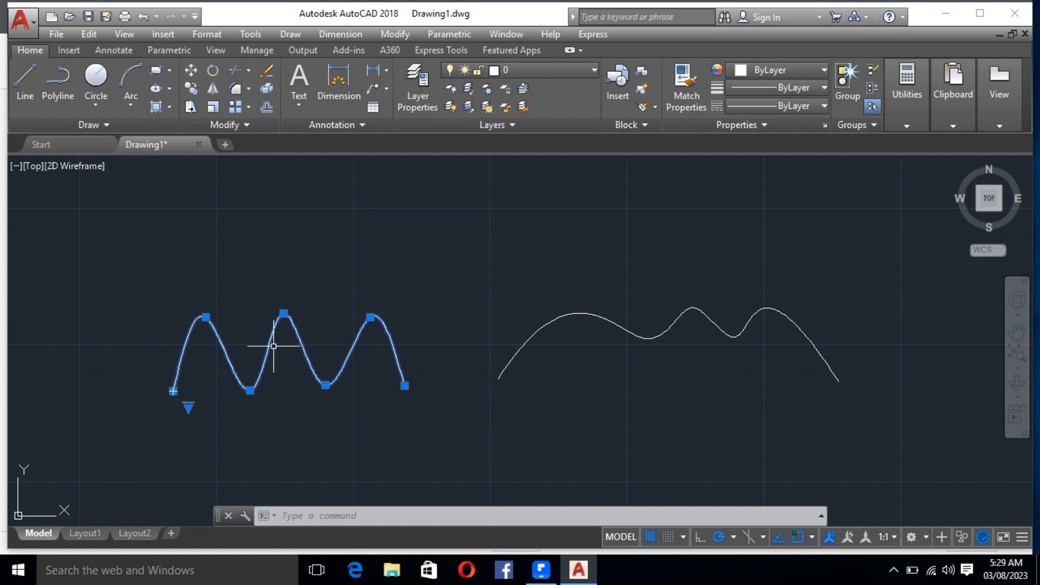
mouse_move(284, 314)
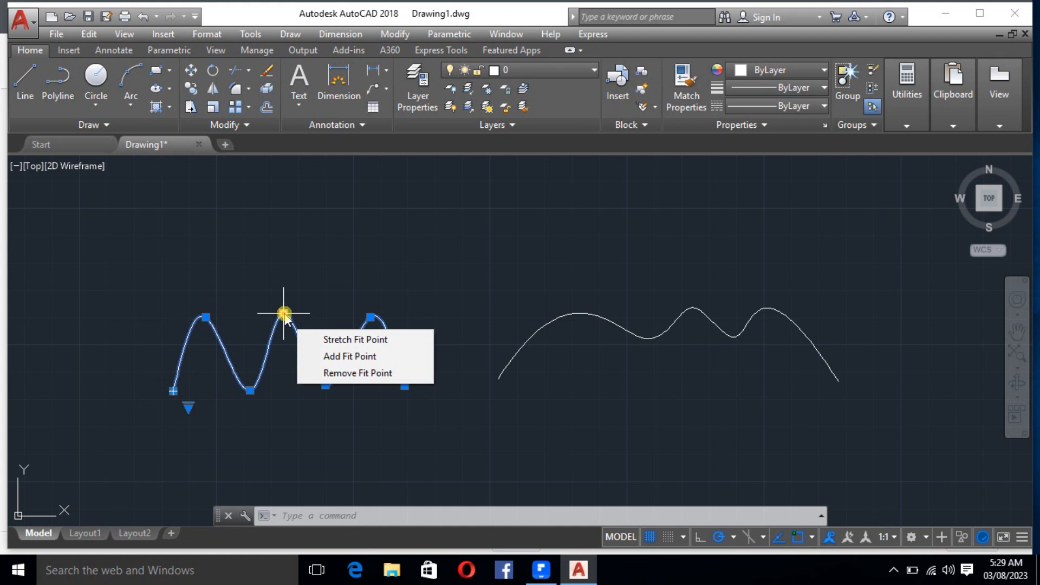
click(284, 314)
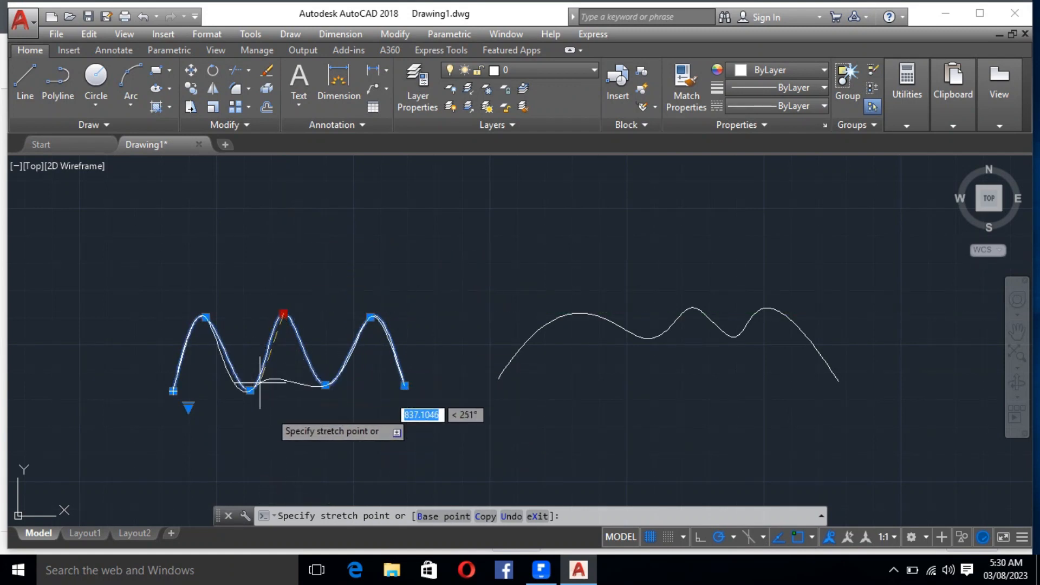
click(284, 426)
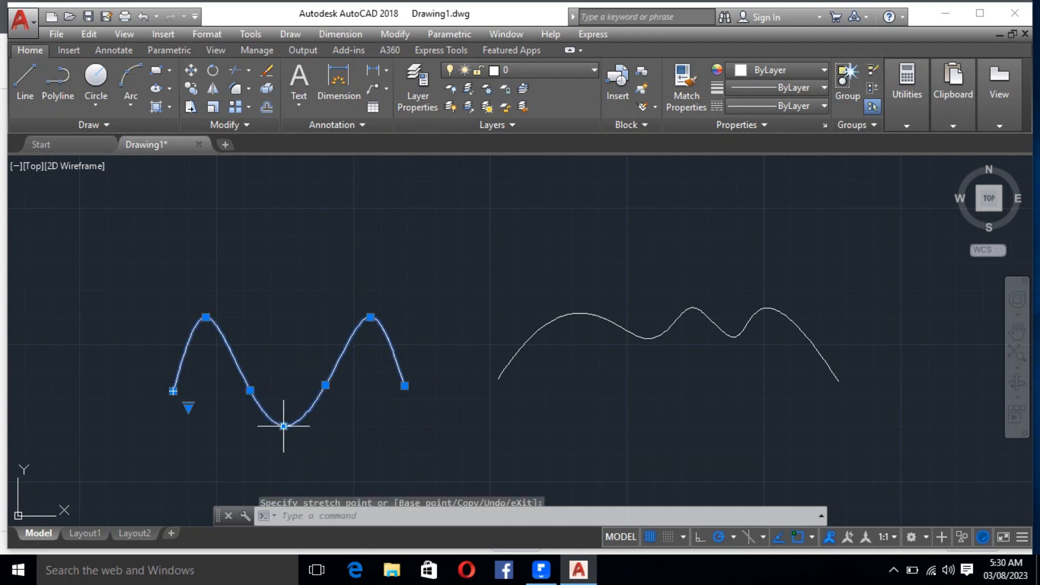
Stretch the left spline's first valley fit point up and to the right, and its last peak's fit point higher
click(250, 390)
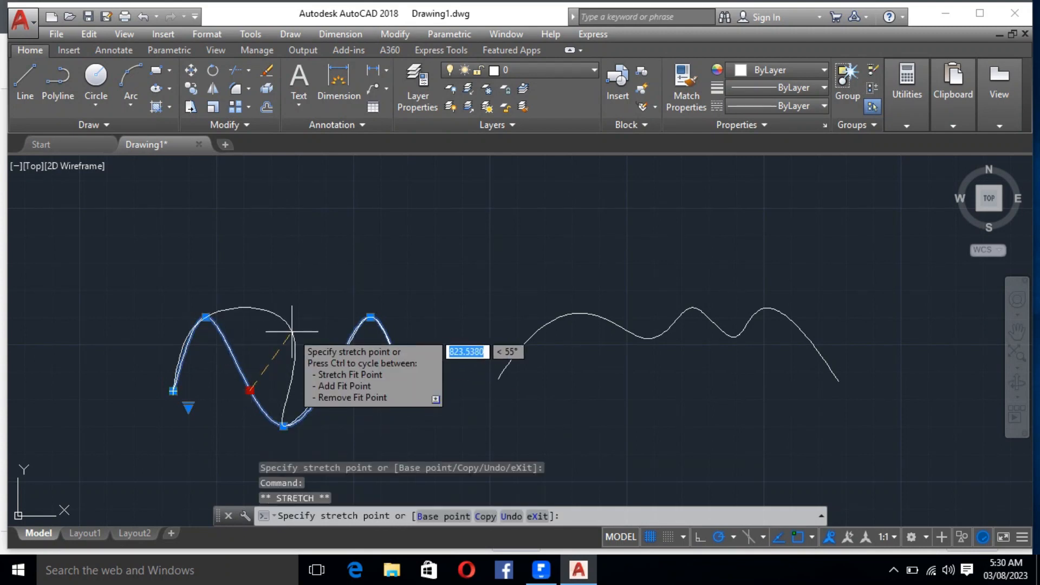
click(292, 335)
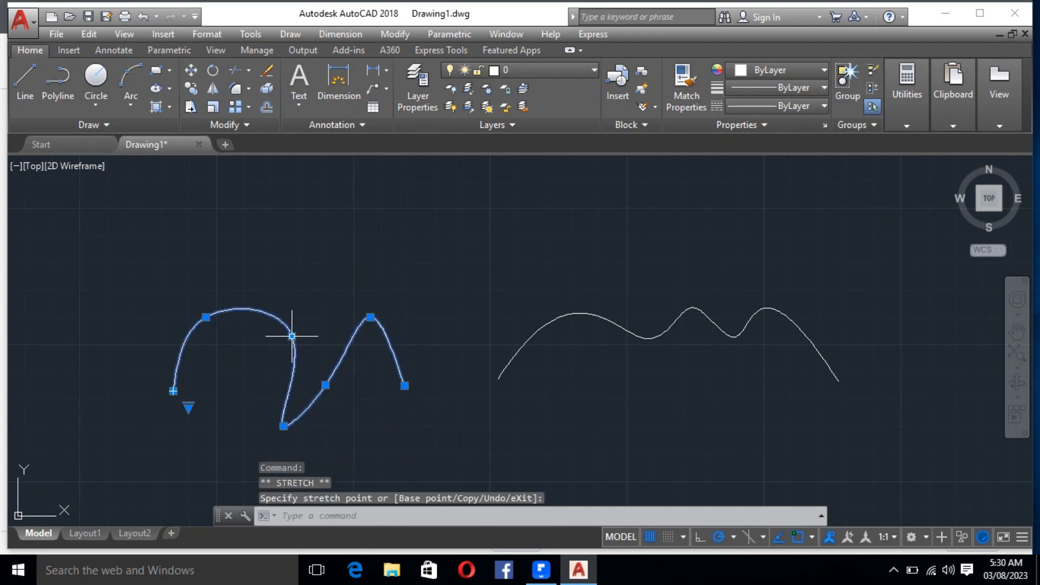
click(371, 316)
click(378, 234)
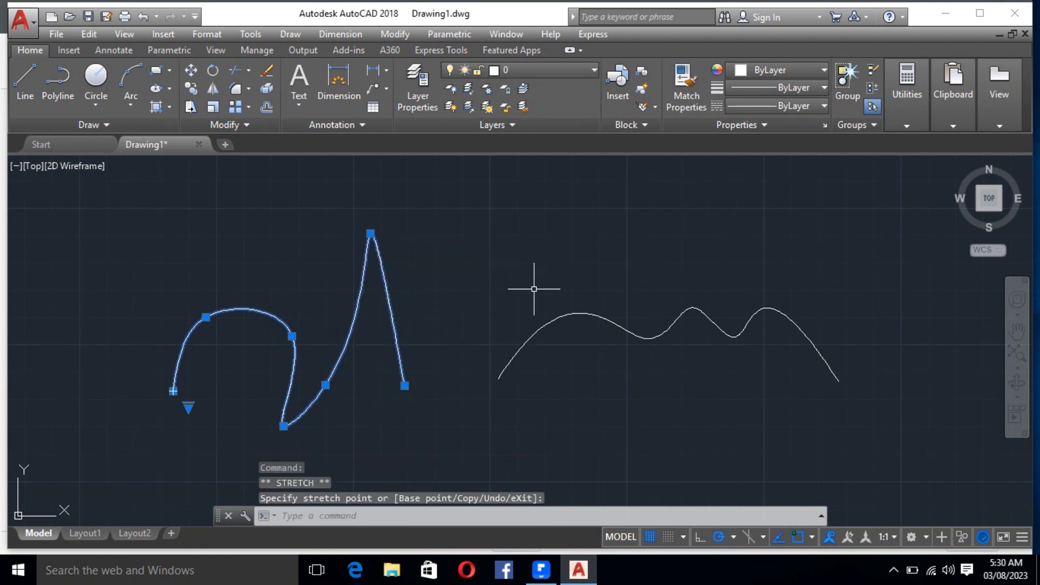
Stretch the right CV spline's first upper control vertex down near the start point's level, and its first lower vertex up to the upper vertices' height
key(Escape)
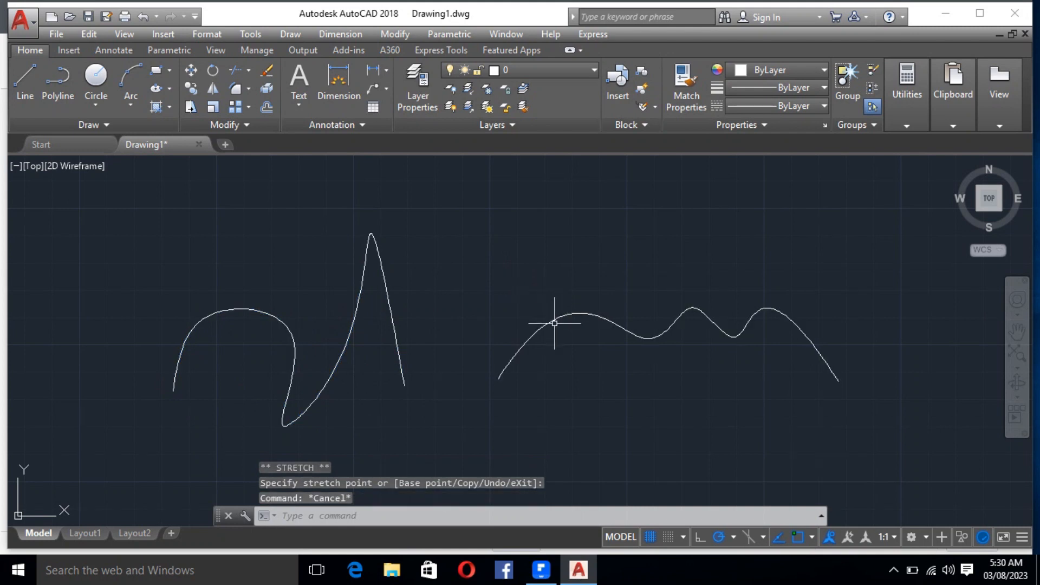
click(554, 322)
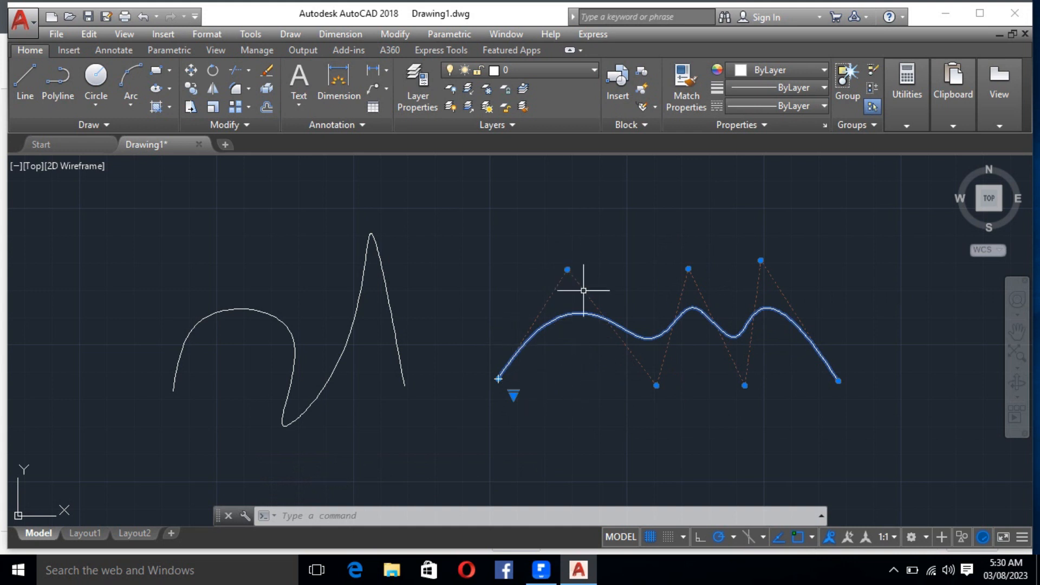
mouse_move(569, 269)
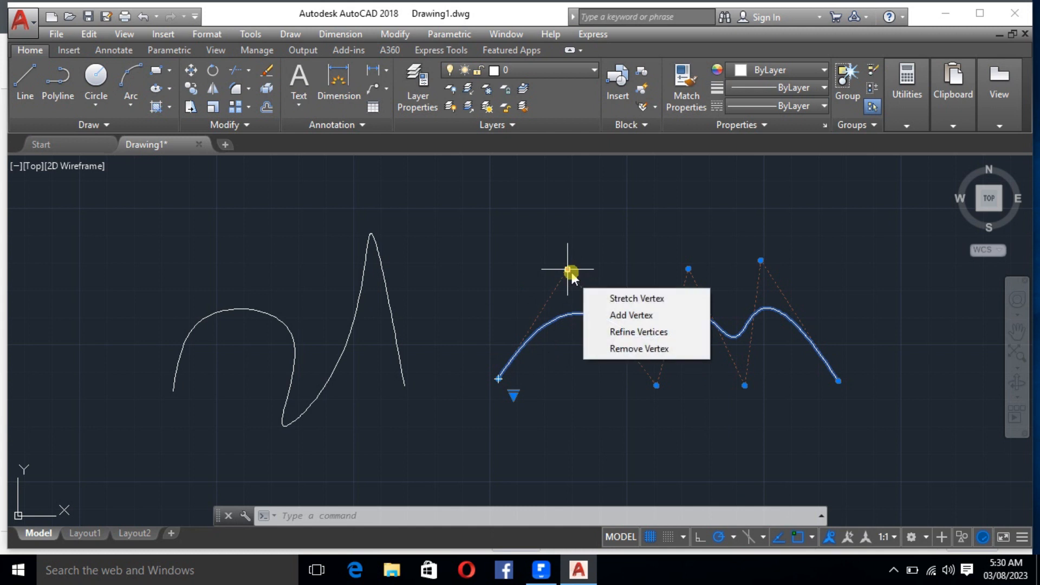
click(568, 269)
click(589, 361)
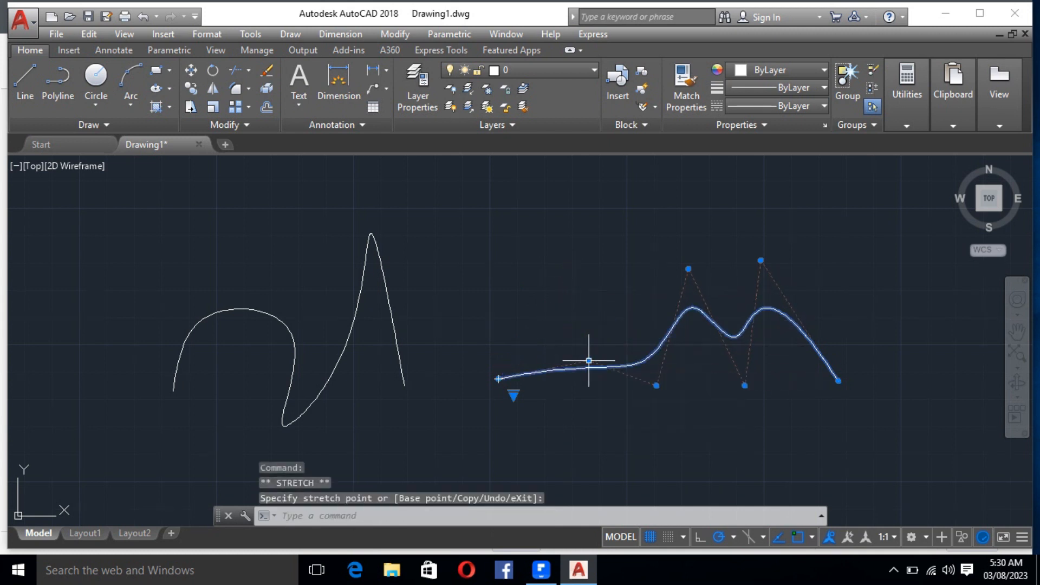
click(657, 386)
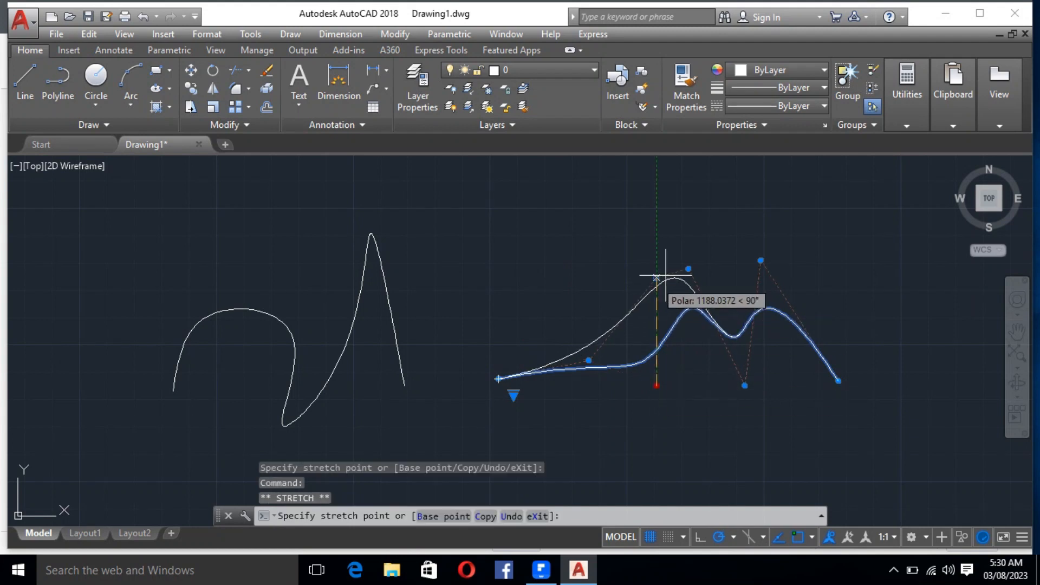
click(625, 271)
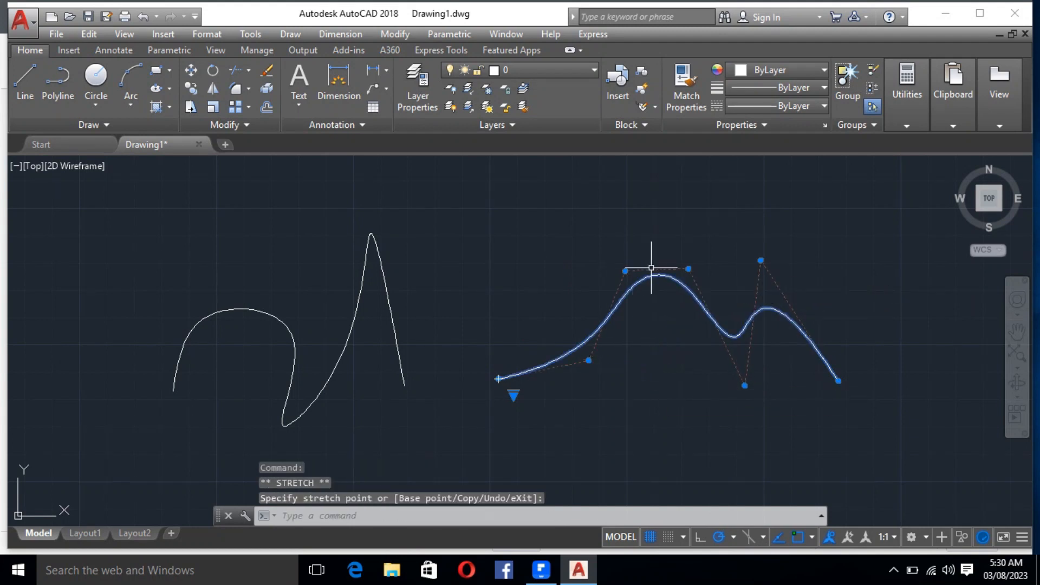
Stretch the CV spline's middle upper control vertex down and slightly left, and its last upper vertex down onto the spline's right endpoint
click(688, 268)
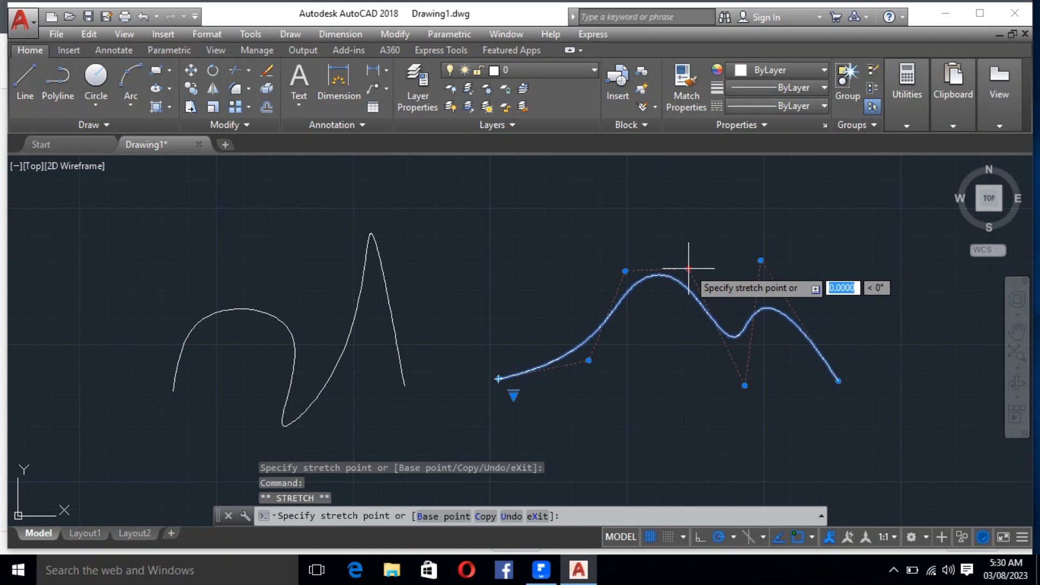
click(673, 346)
click(761, 260)
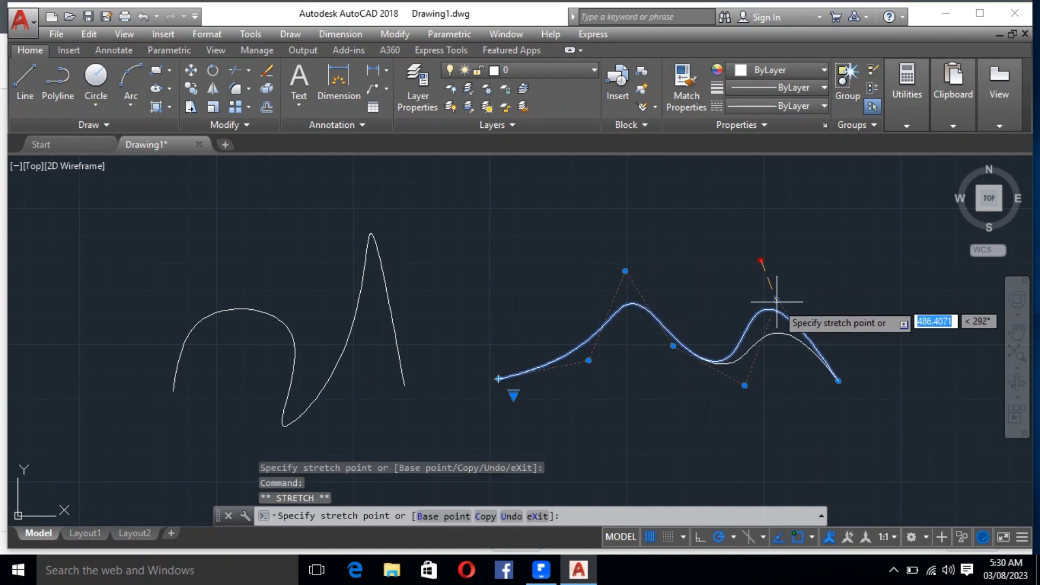
click(781, 312)
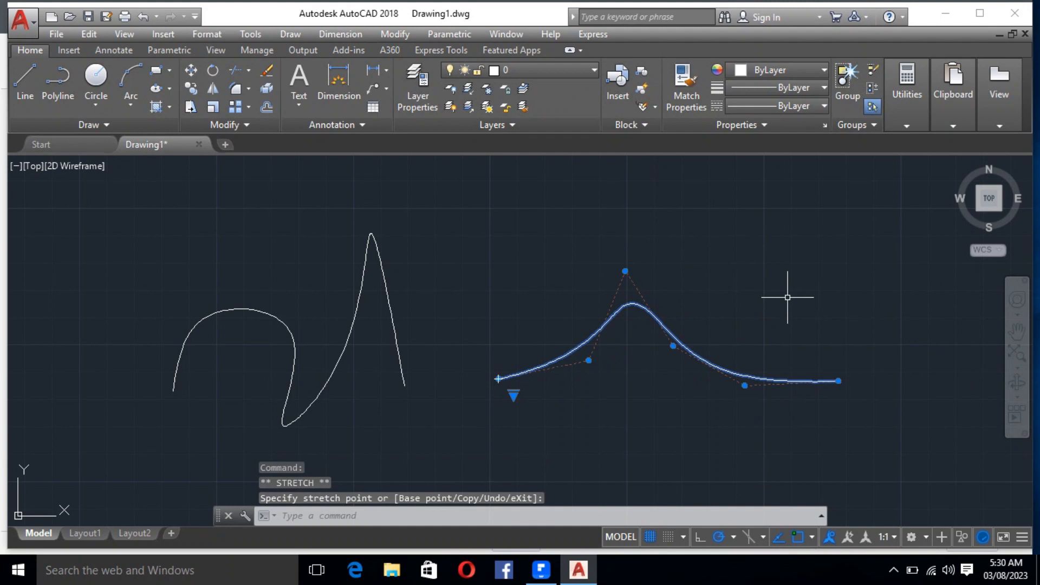